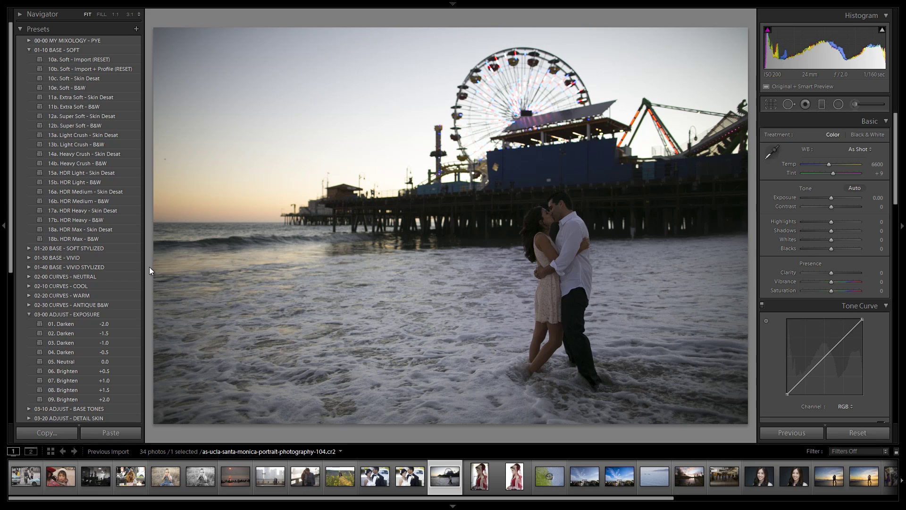
Step: Show the file name overlay and apply the 81. Dust Correction Curve preset to reveal sensor dust
key(i)
key(i)
key(i)
key(i)
key(i)
key(i)
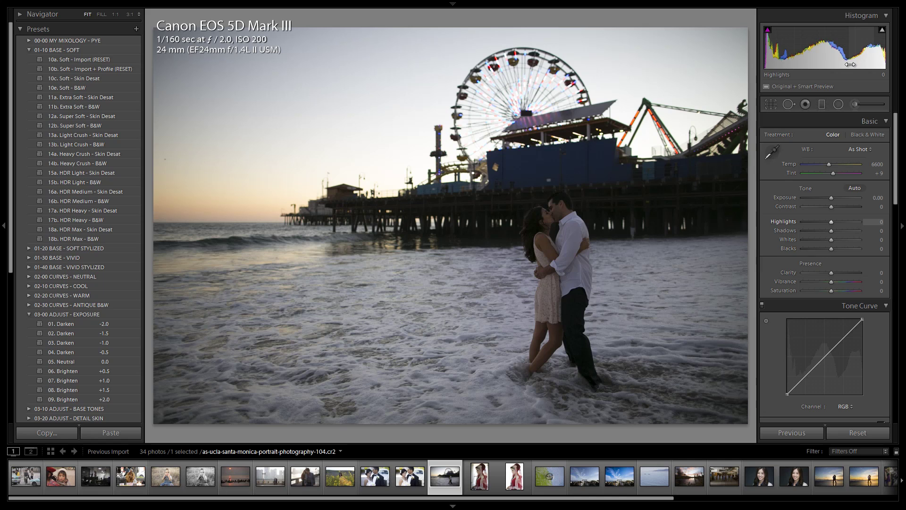
click(445, 22)
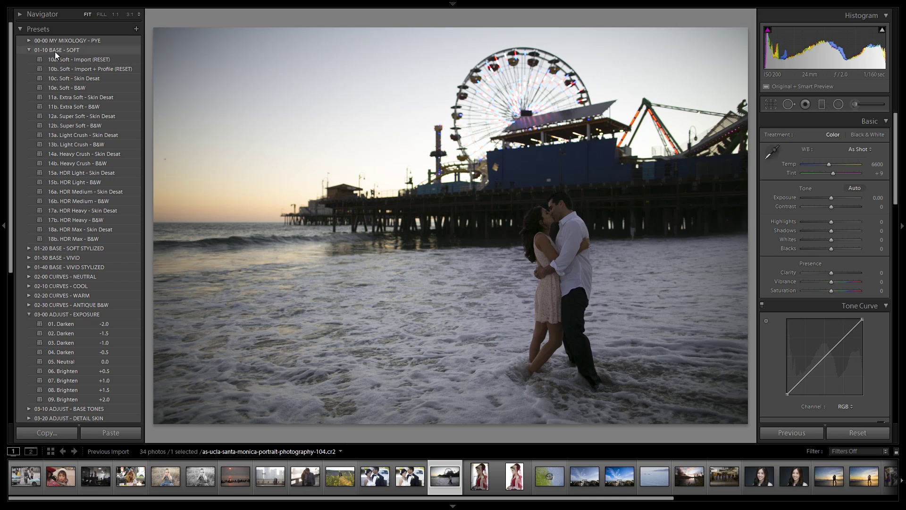
click(29, 314)
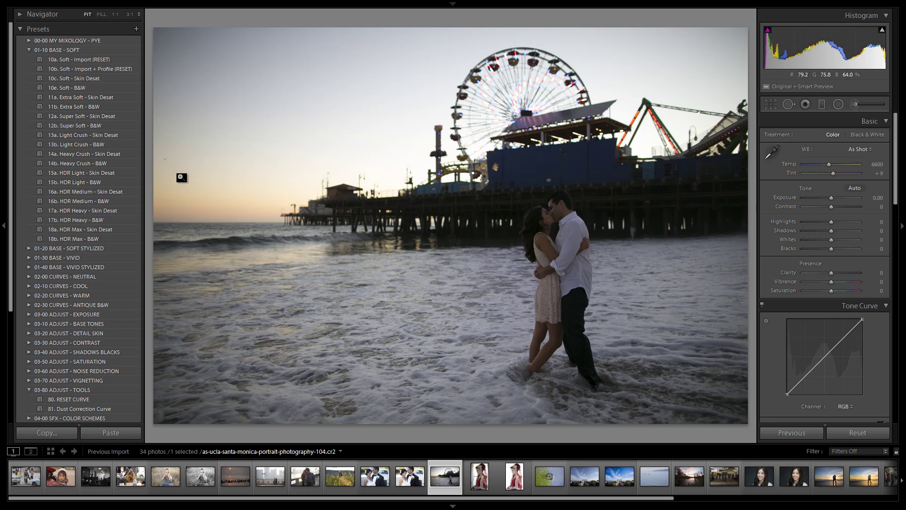
click(97, 411)
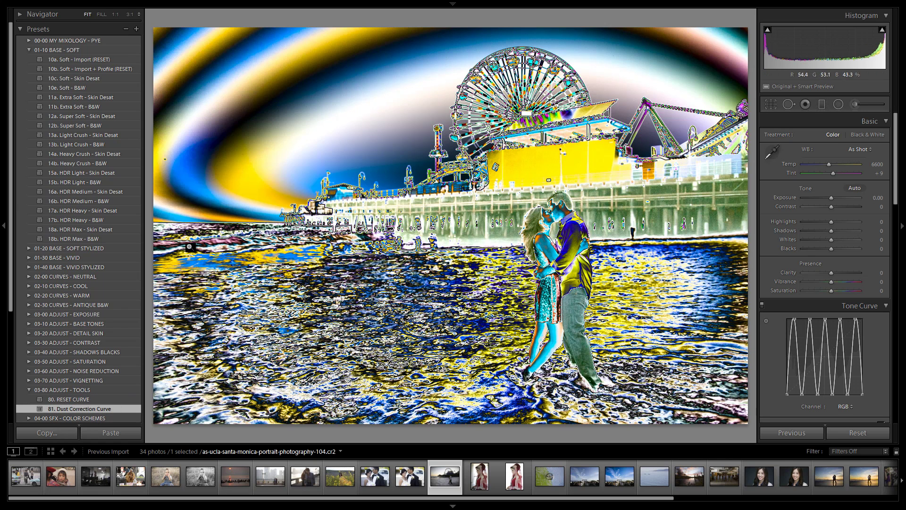
Step: Heal a dust spot in the upper-left sky at 1:1, then apply 80. RESET CURVE
click(789, 104)
click(169, 160)
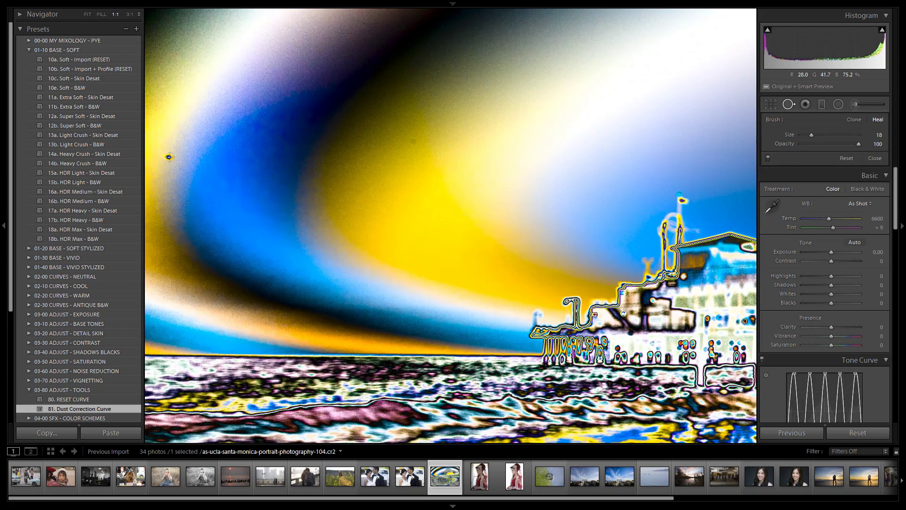
click(169, 158)
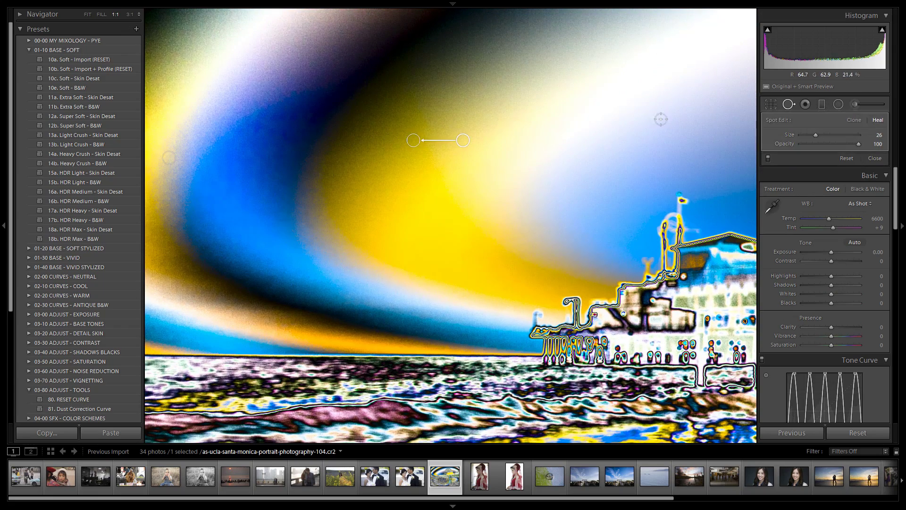
click(789, 105)
click(434, 154)
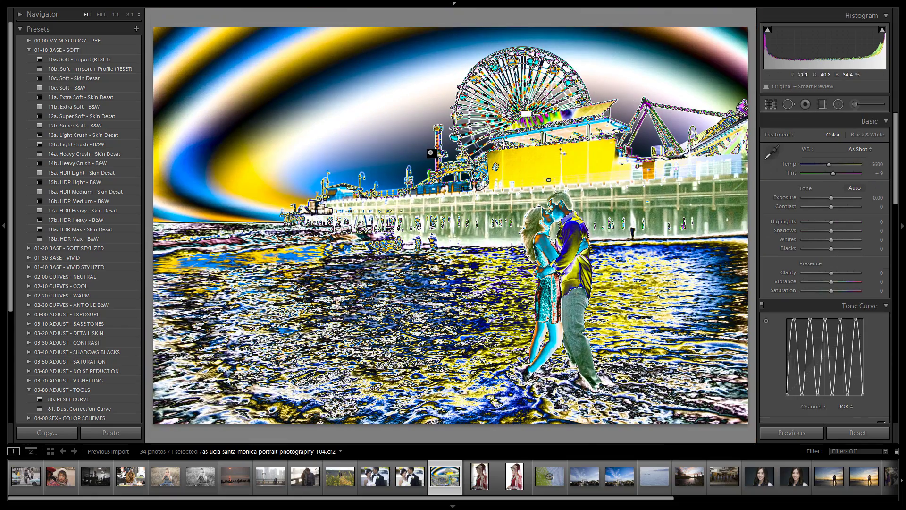
click(60, 397)
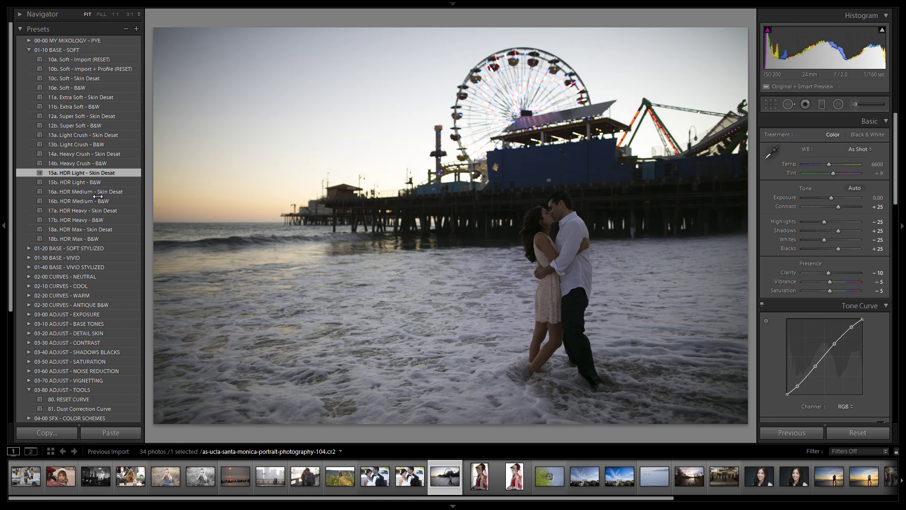
Step: Compare the HDR Medium, Heavy, Max and Max B&W presets, settling on 17a. HDR Heavy - Skin Desat
click(97, 192)
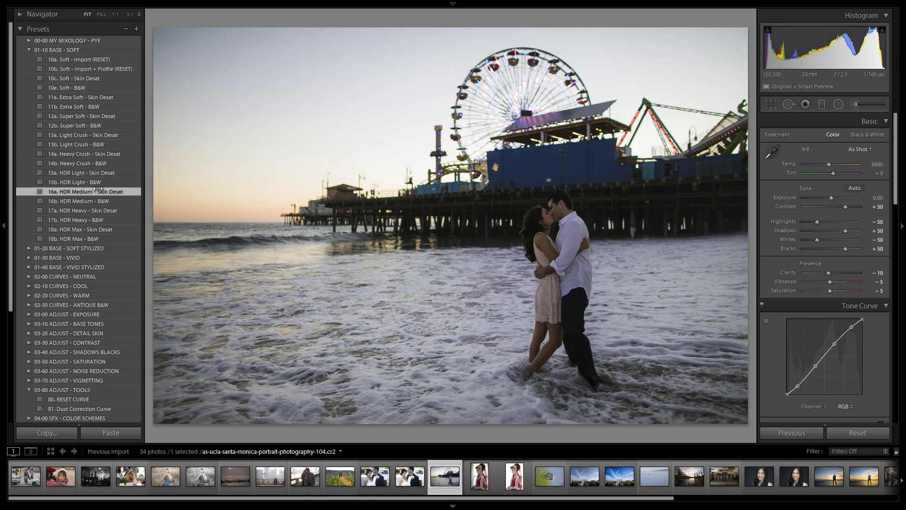
click(96, 210)
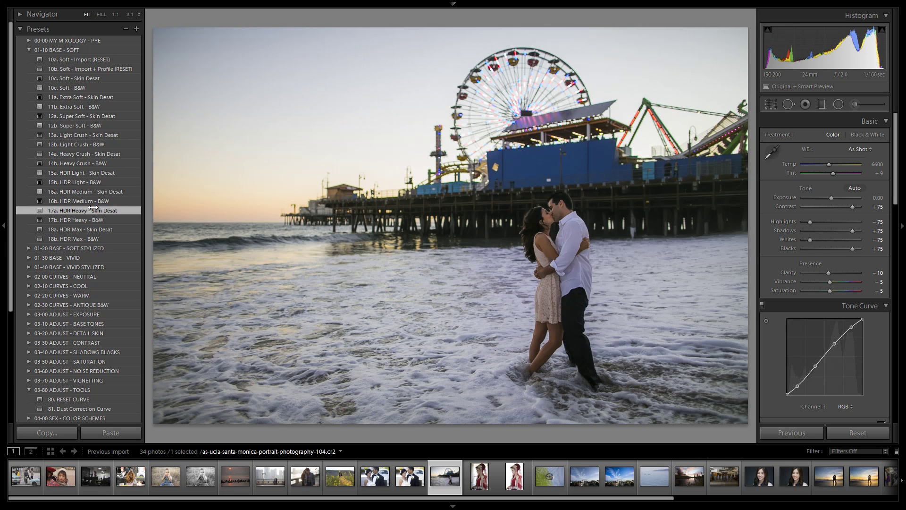
click(78, 229)
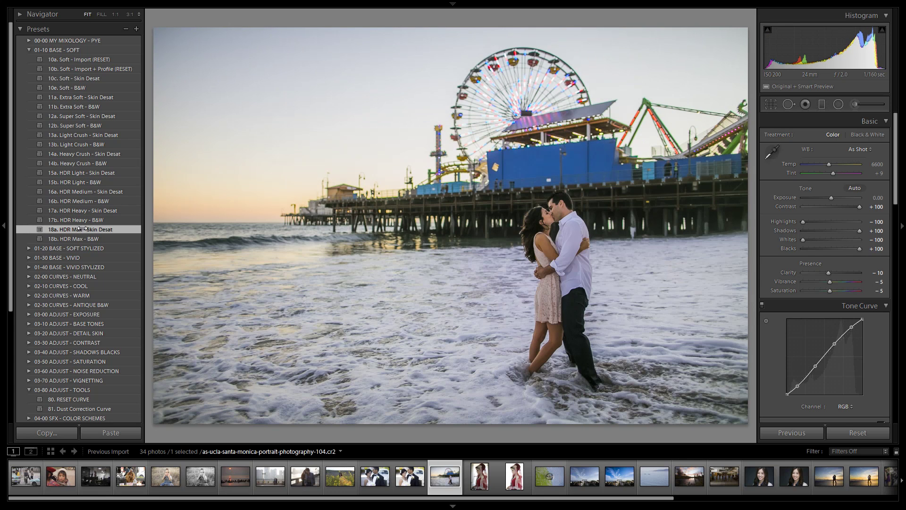
click(95, 211)
click(93, 238)
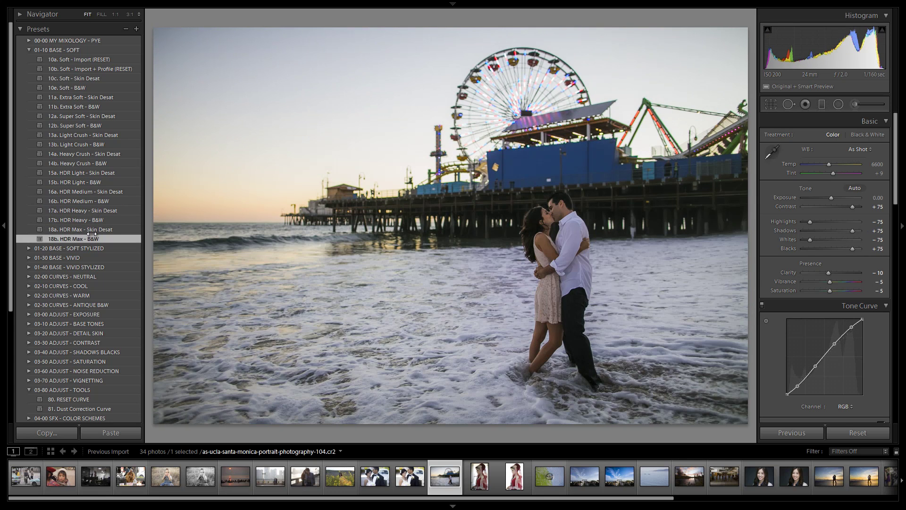
click(96, 229)
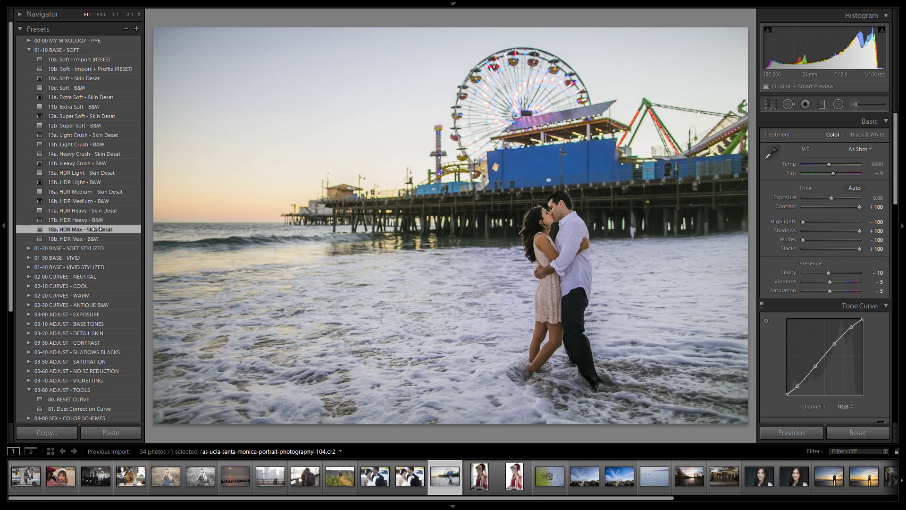
click(96, 210)
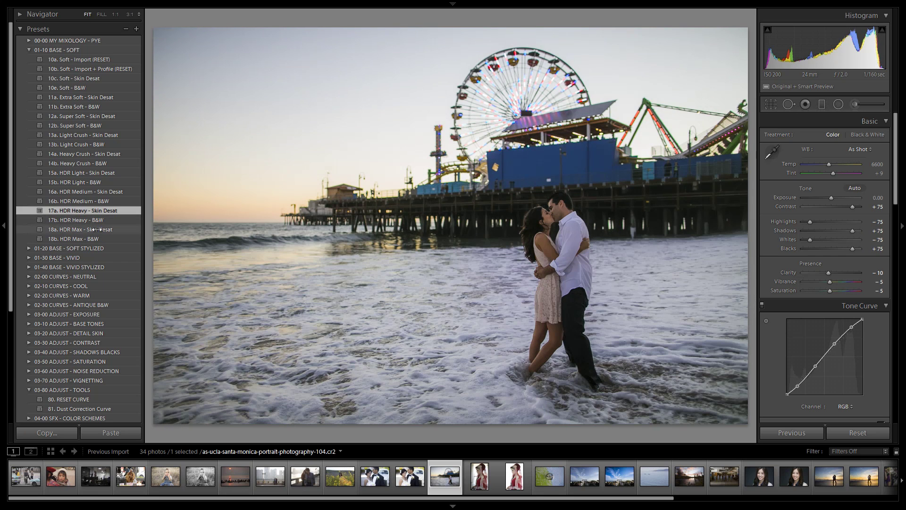
click(96, 230)
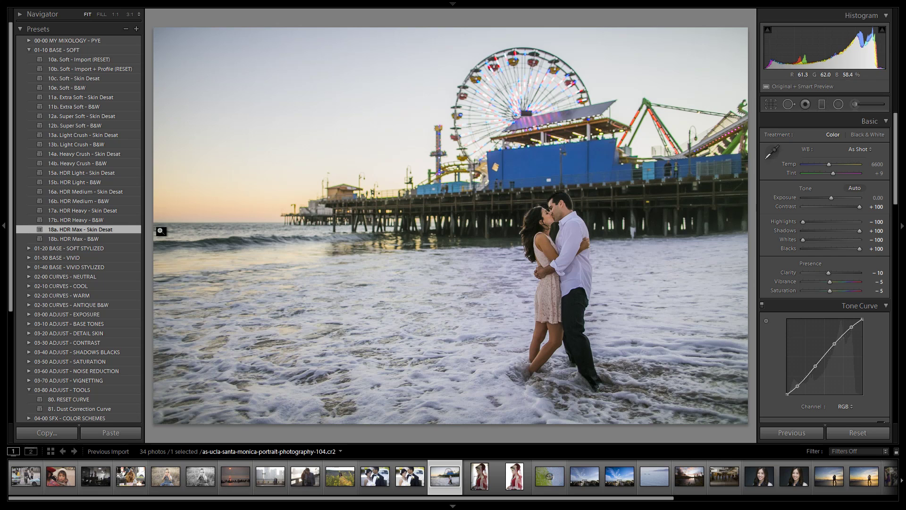
click(110, 211)
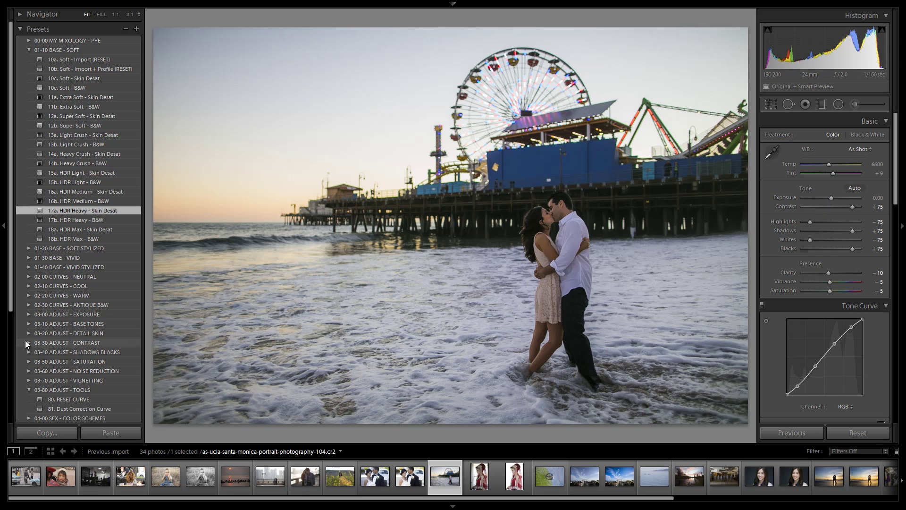
Step: Compare the Neutral, +0.5 and +1.0 exposure presets, keeping 06. Brighten +0.5
click(27, 315)
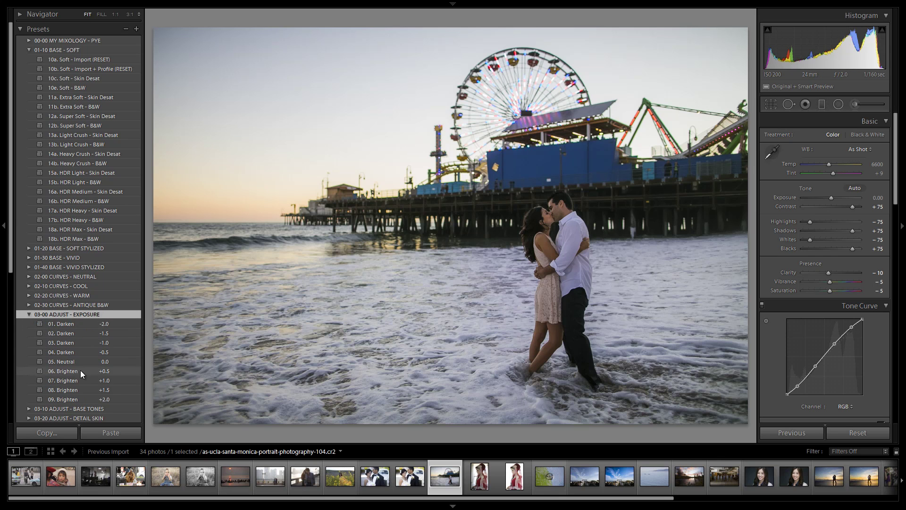
click(80, 371)
scroll(87, 321, down, 2)
click(79, 332)
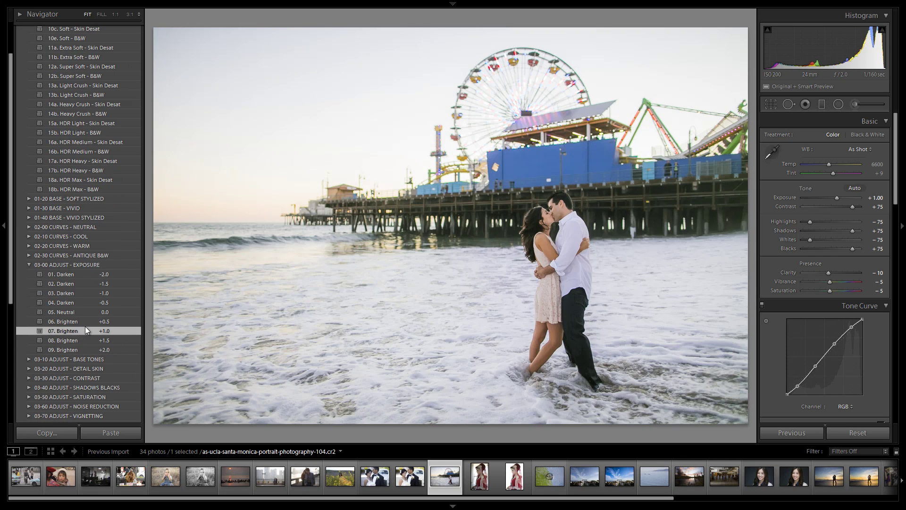
click(86, 324)
click(94, 315)
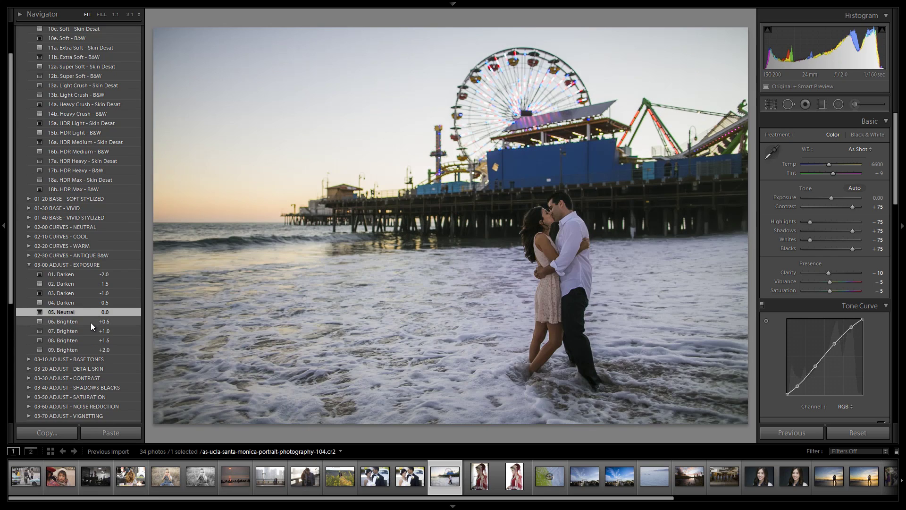
click(91, 323)
click(90, 329)
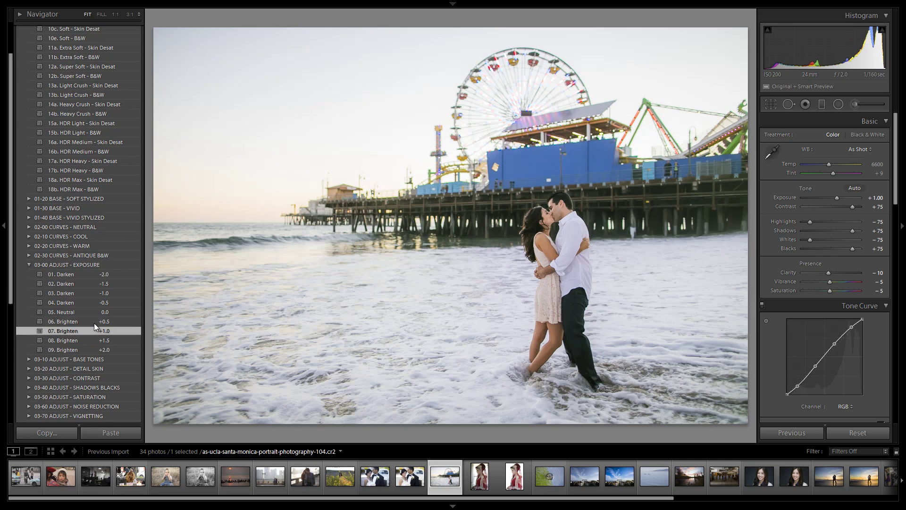
click(94, 322)
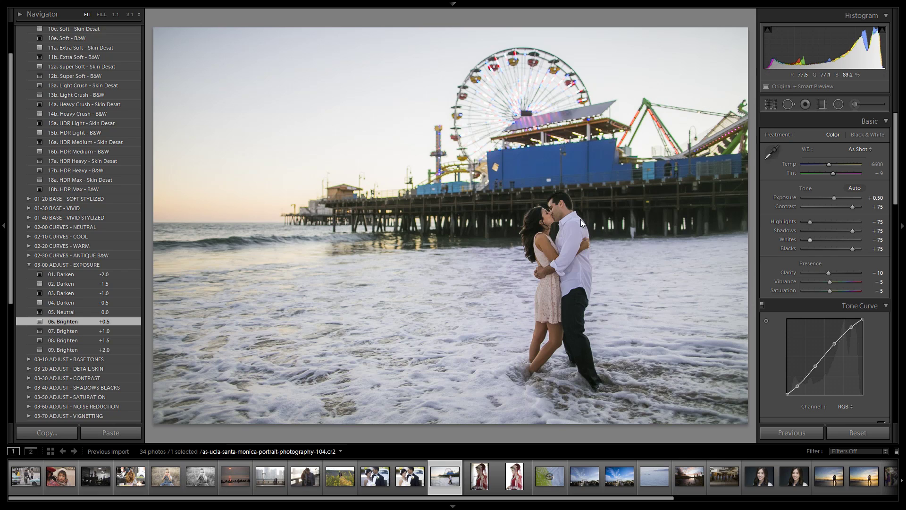
click(29, 265)
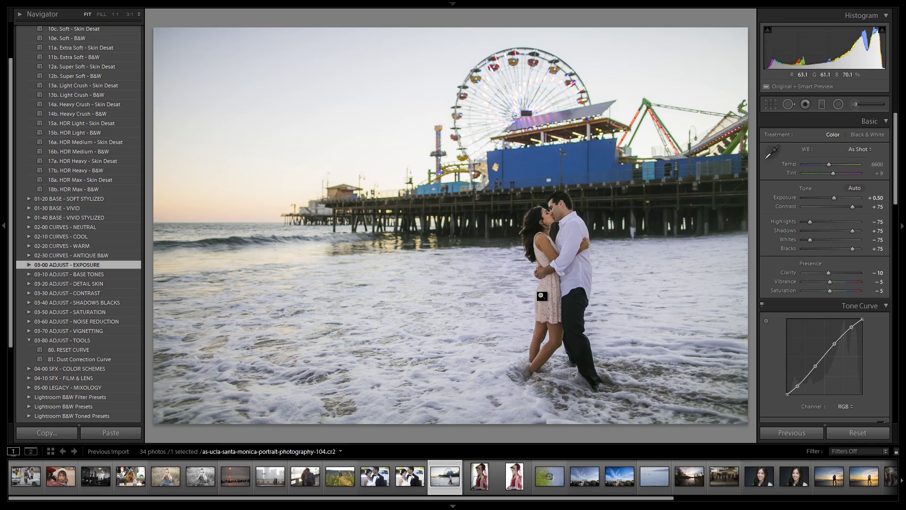
Step: Try a warmer white balance around 7100 and 6850, and push Tint to +19
click(830, 164)
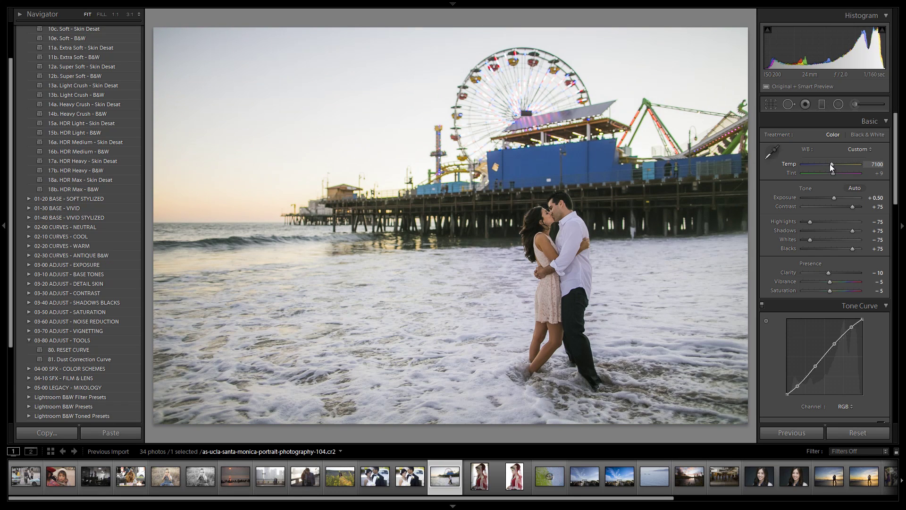
drag(830, 164, 829, 164)
click(834, 175)
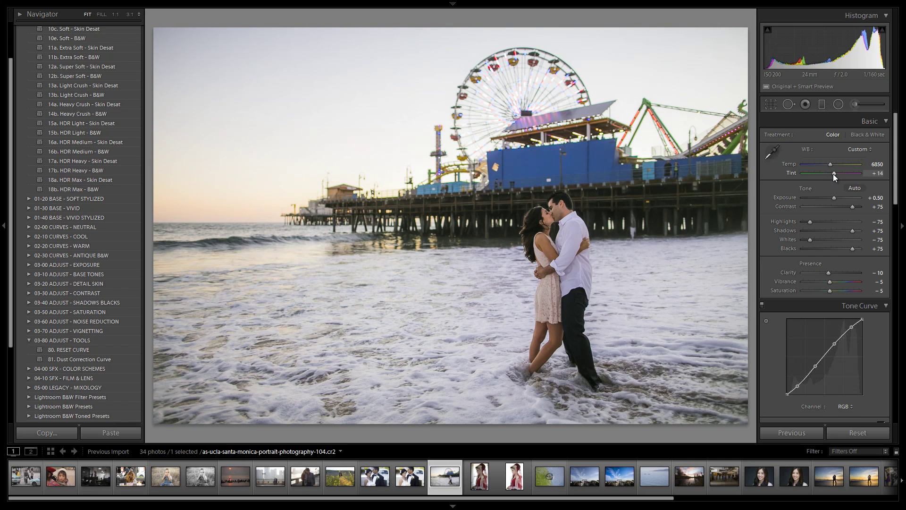
click(834, 175)
Step: Use arrow keys to settle Temp at 6500, keep Tint at +19, and raise Exposure to +0.60
key(Down)
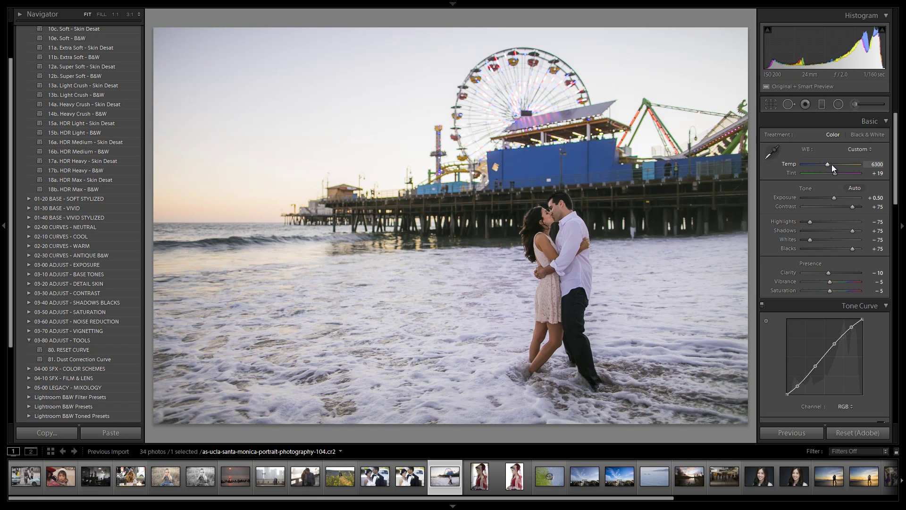
key(shift+Down)
key(shift+Down)
key(shift+Down)
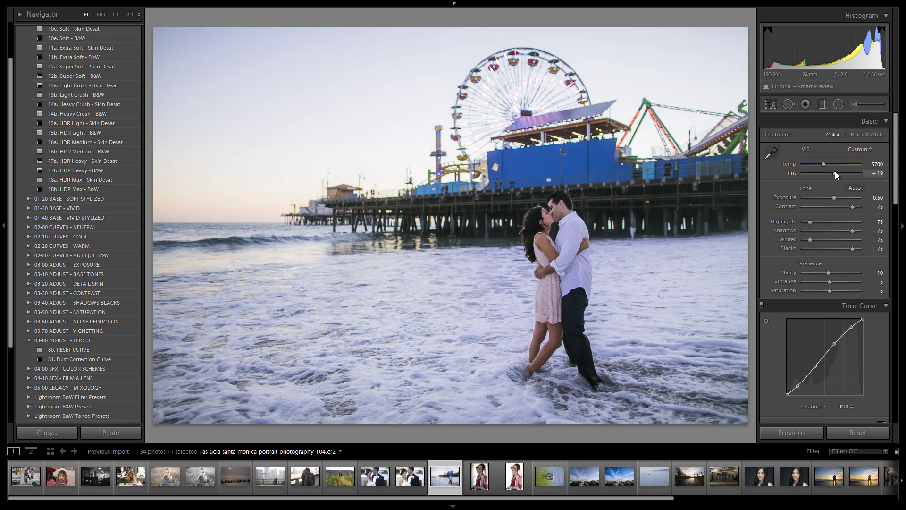
key(shift+Down)
key(shift+Down)
key(shift+Down)
key(shift+Down)
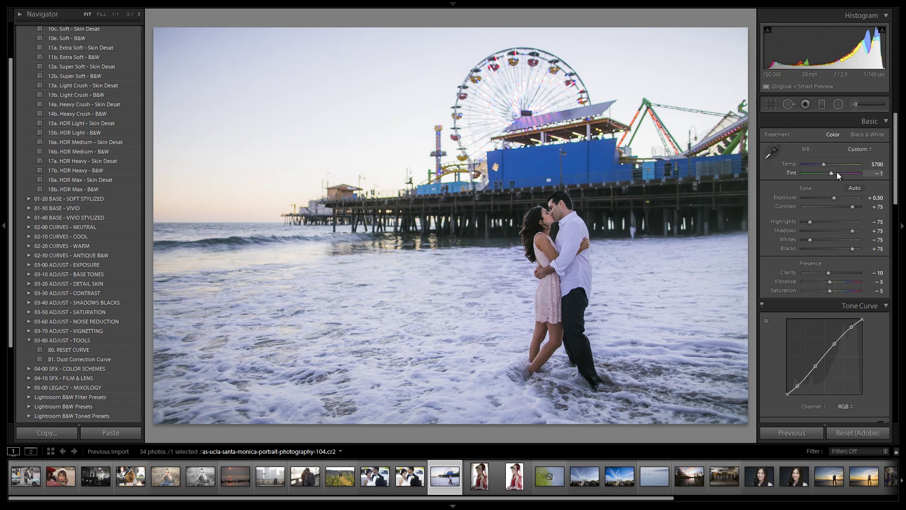
key(shift+Up)
key(shift+Up)
key(shift+Up)
key(shift+Up)
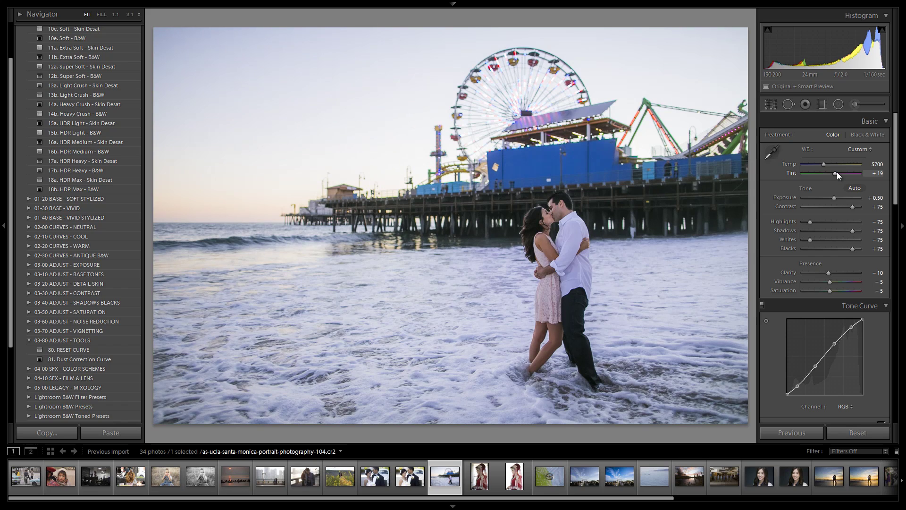
key(shift+Up)
key(shift+Up)
key(shift+Up)
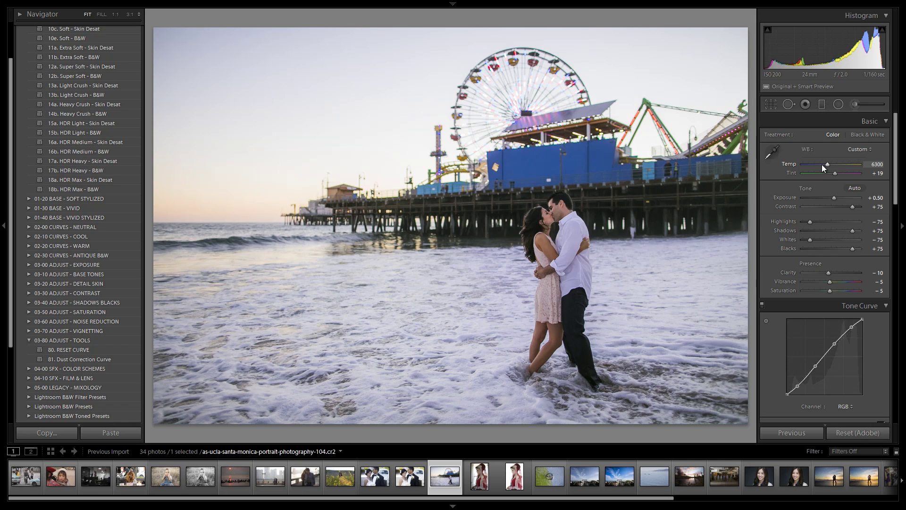
key(shift+Up)
mouse_move(837, 199)
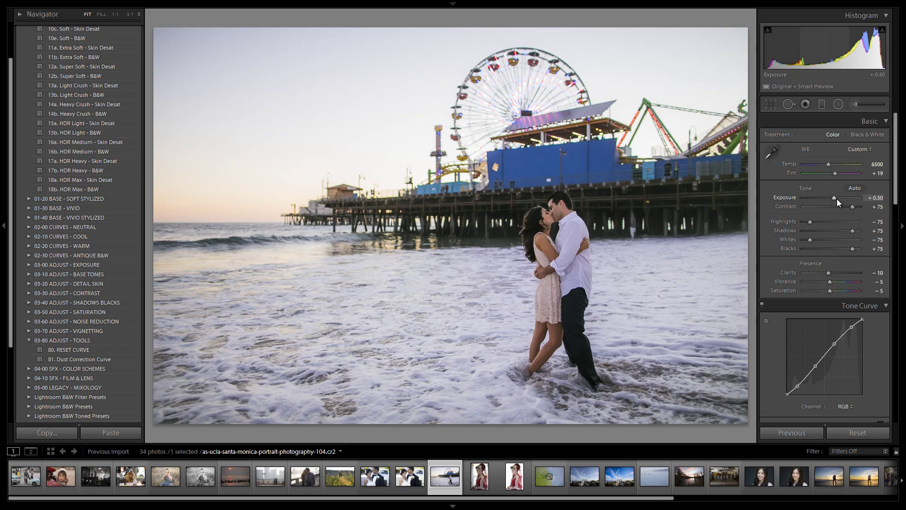
key(Up)
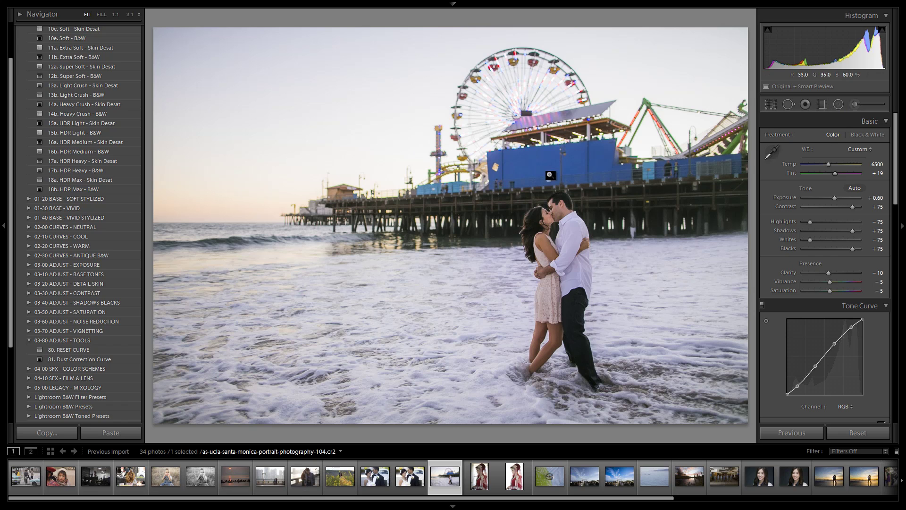
key(backslash)
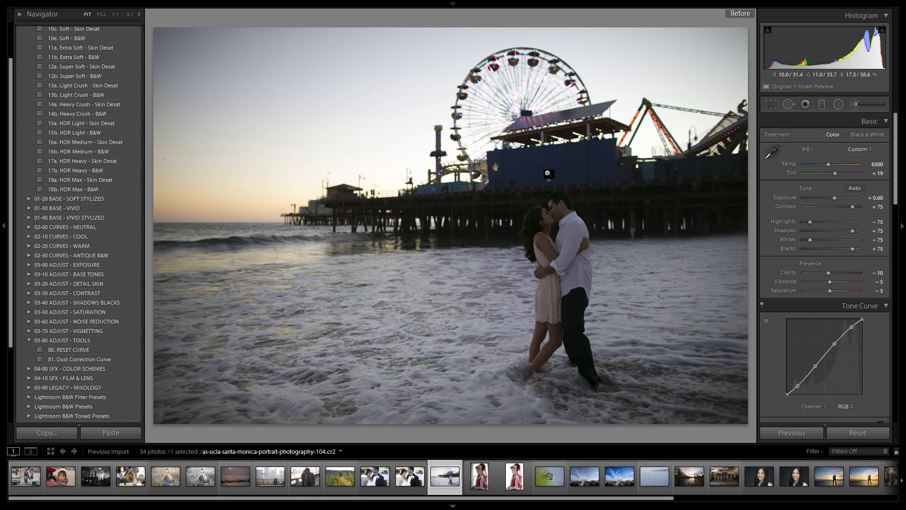
key(backslash)
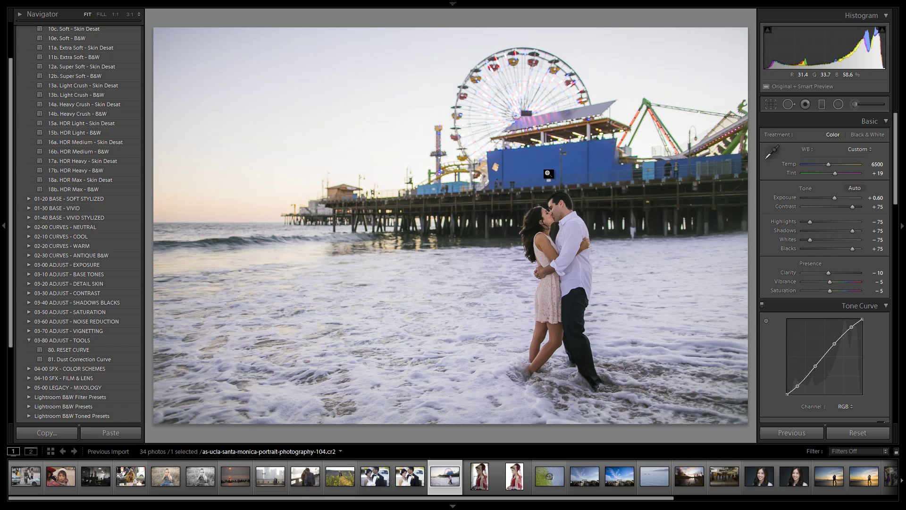
key(backslash)
key(backslash)
key(backslash)
key(backslash)
key(backslash)
key(backslash)
key(backslash)
key(backslash)
key(backslash)
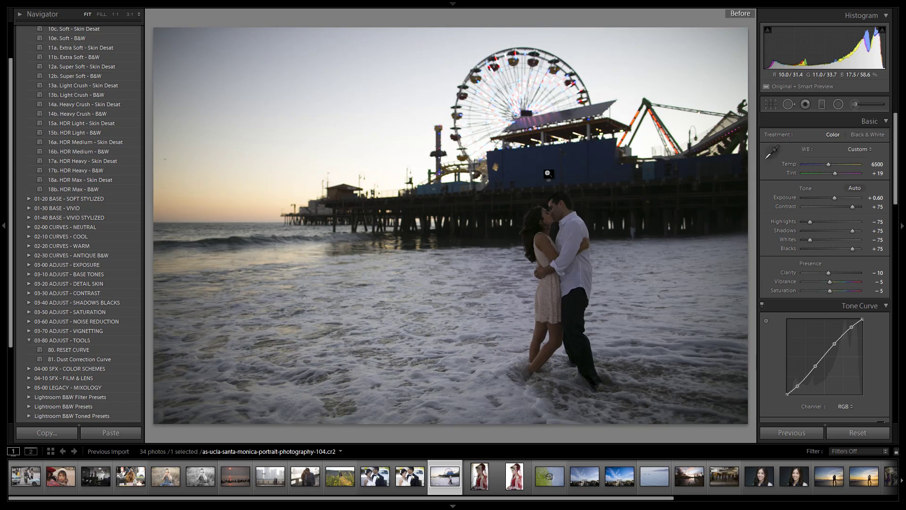
key(backslash)
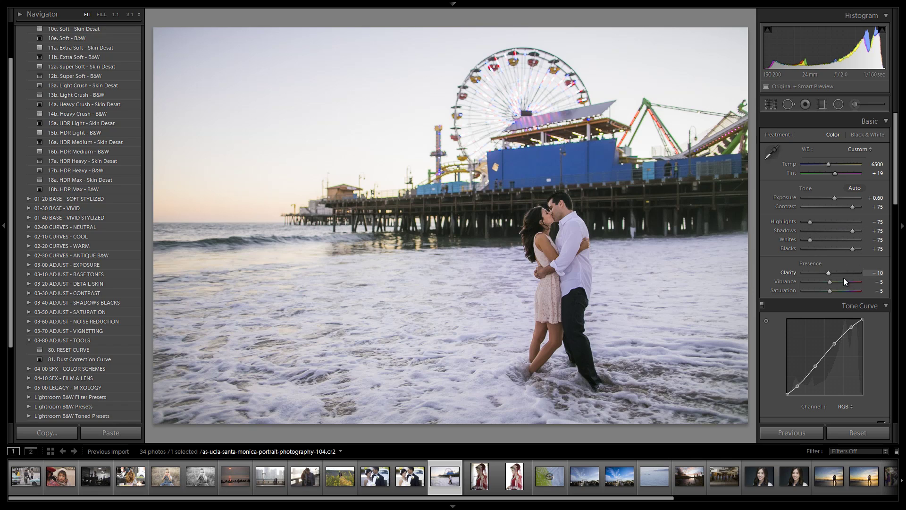
Step: Try Clarity at 0 instead of -10 in the Basic panel
scroll(831, 253, down, 3)
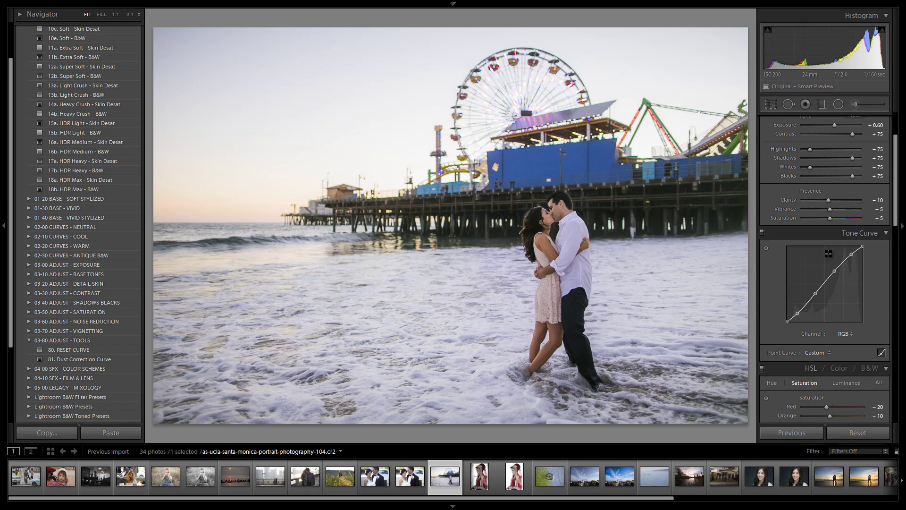
scroll(831, 253, down, 2)
scroll(825, 258, up, 2)
drag(830, 202, 831, 202)
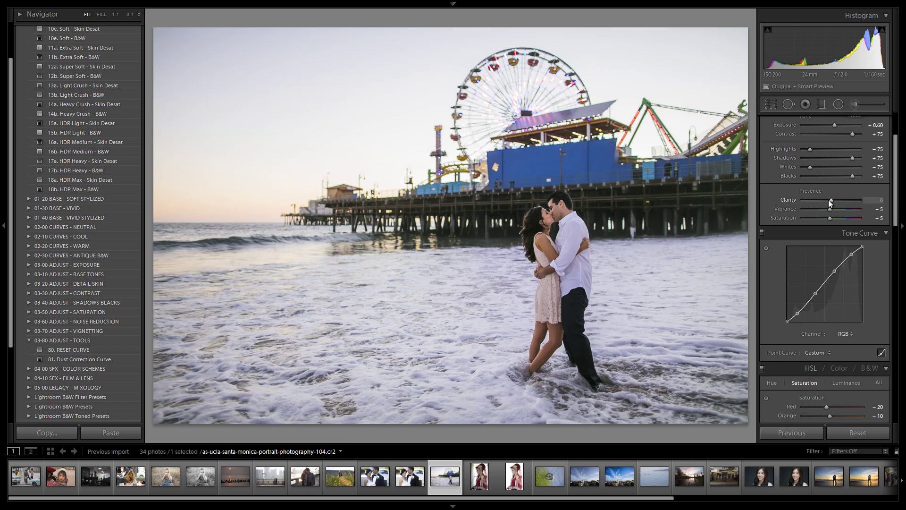
Step: Zoom to 1:1 on the kissing couple and pan to frame them
scroll(831, 202, down, 2)
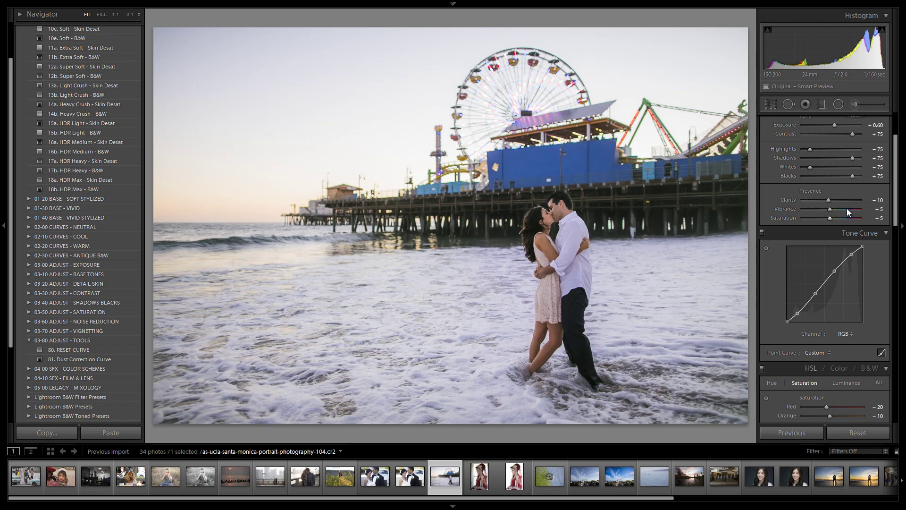
scroll(848, 208, down, 3)
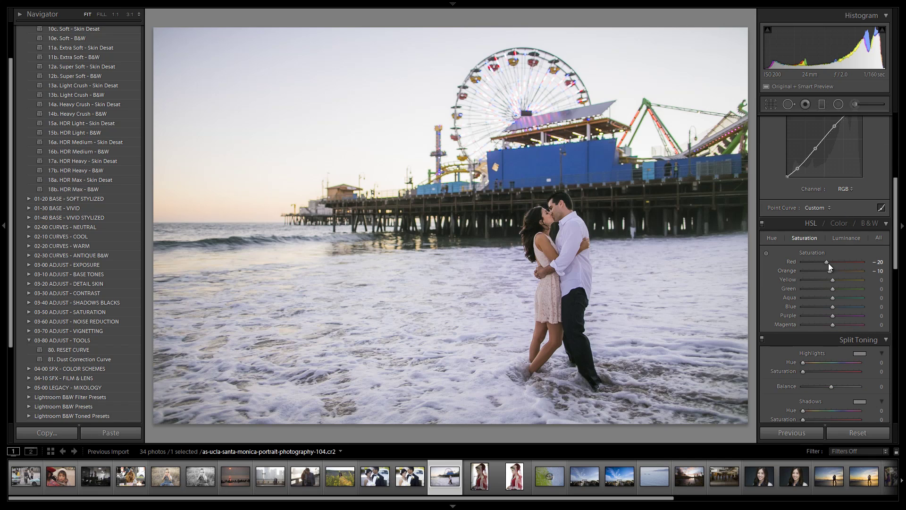
scroll(837, 271, up, 2)
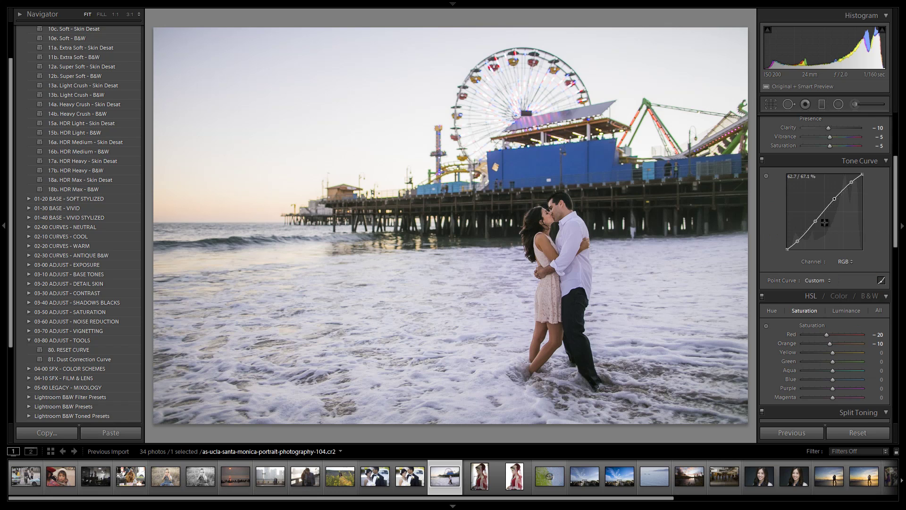
scroll(868, 186, up, 2)
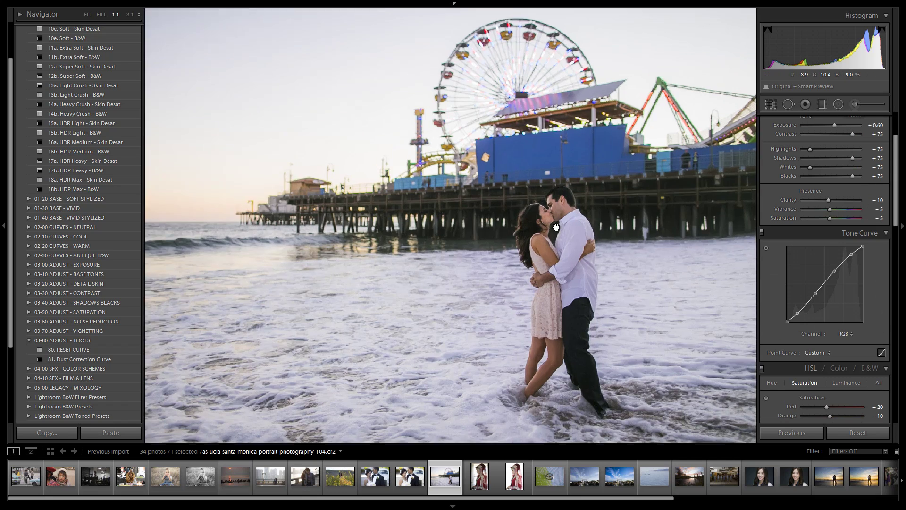
click(562, 220)
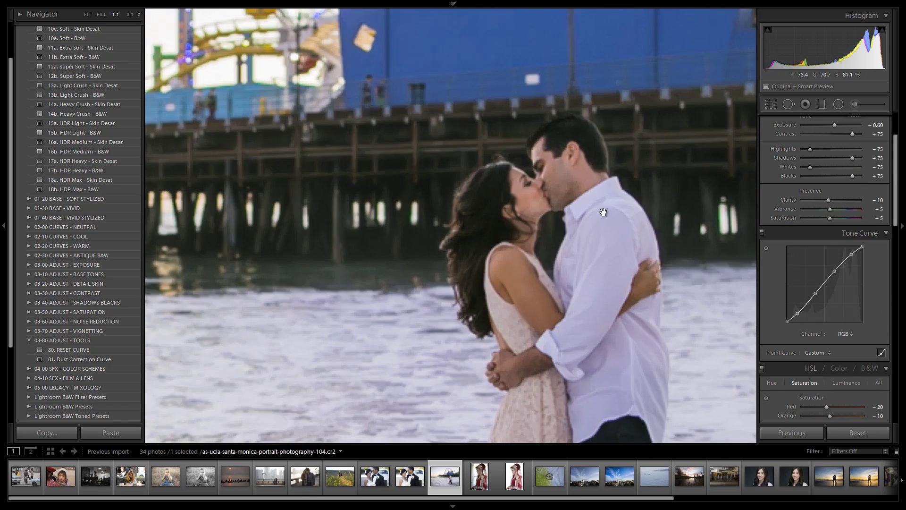
drag(642, 234, 610, 207)
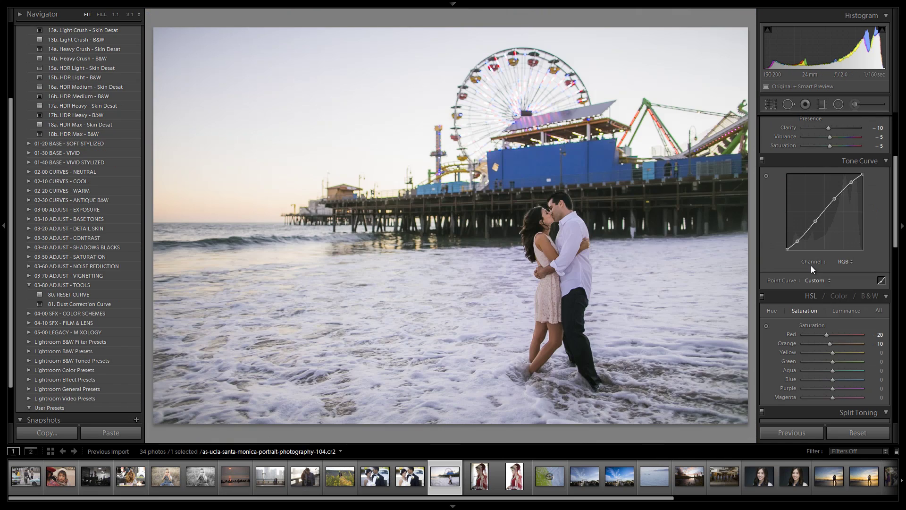
Step: Reset Vibrance and Saturation from -5 to 0
scroll(811, 265, up, 5)
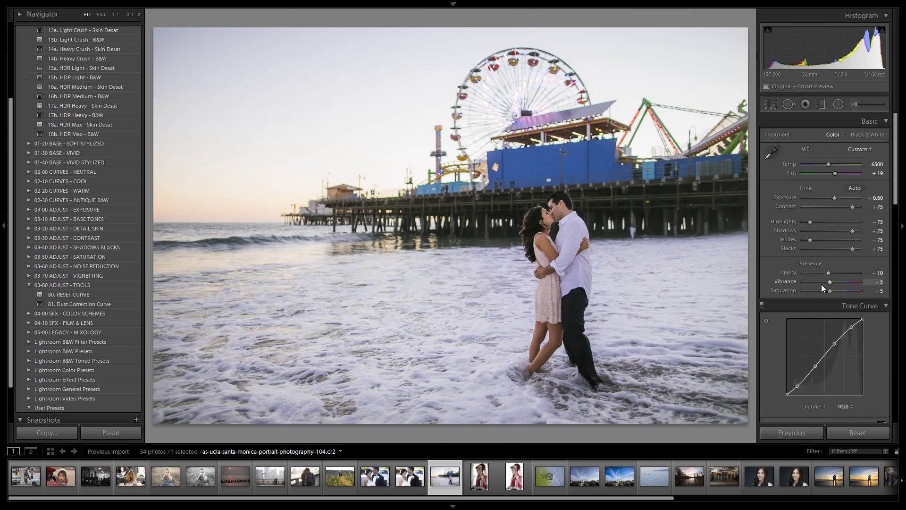
double_click(829, 282)
double_click(829, 290)
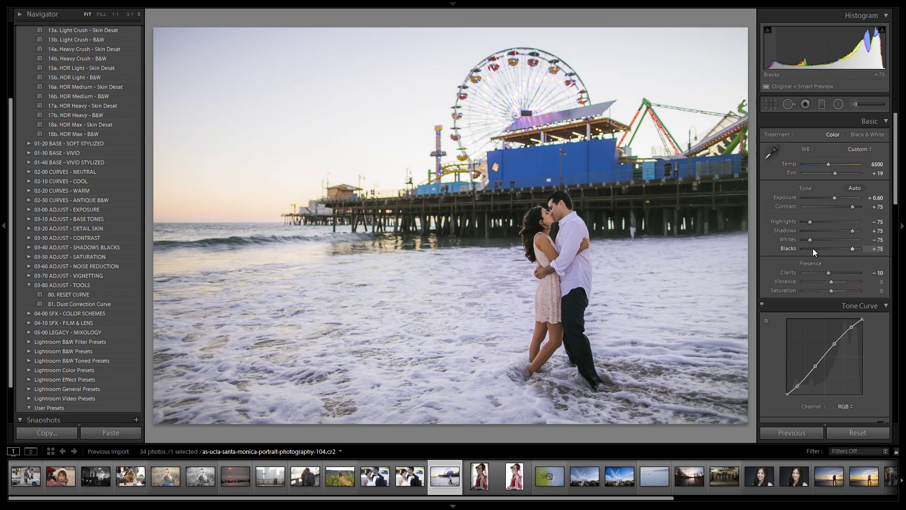
Step: Zoom to 1:1 on the kissing couple and pan across them
scroll(825, 239, down, 10)
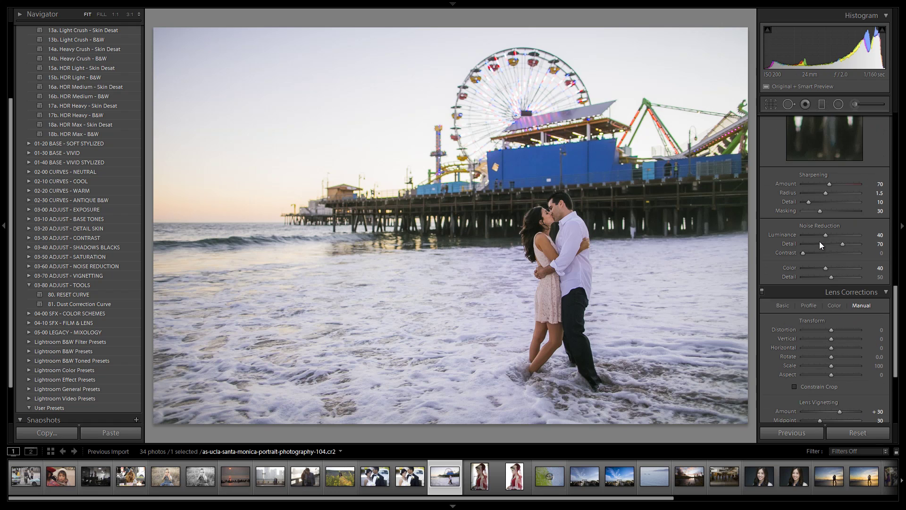
click(569, 242)
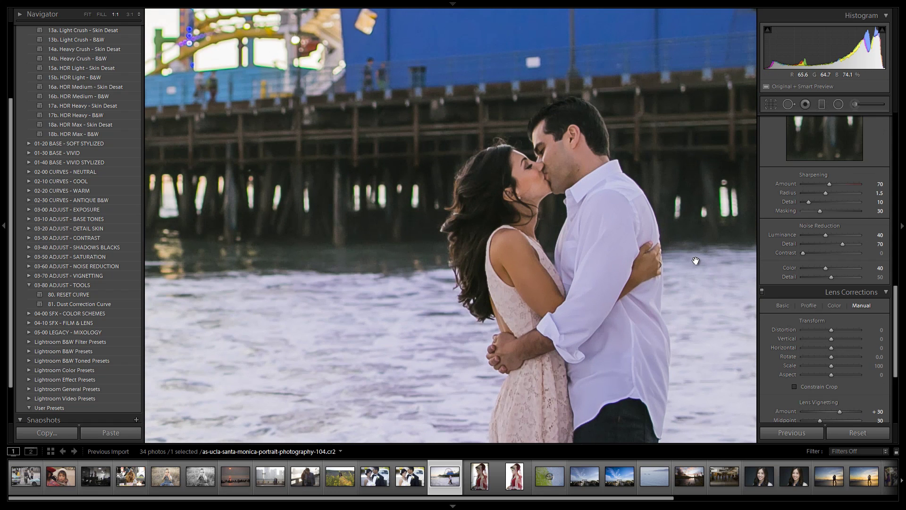
drag(611, 345, 522, 252)
Step: Return to the whole photo and set the lens vignetting amount to +20
click(522, 252)
scroll(834, 314, down, 3)
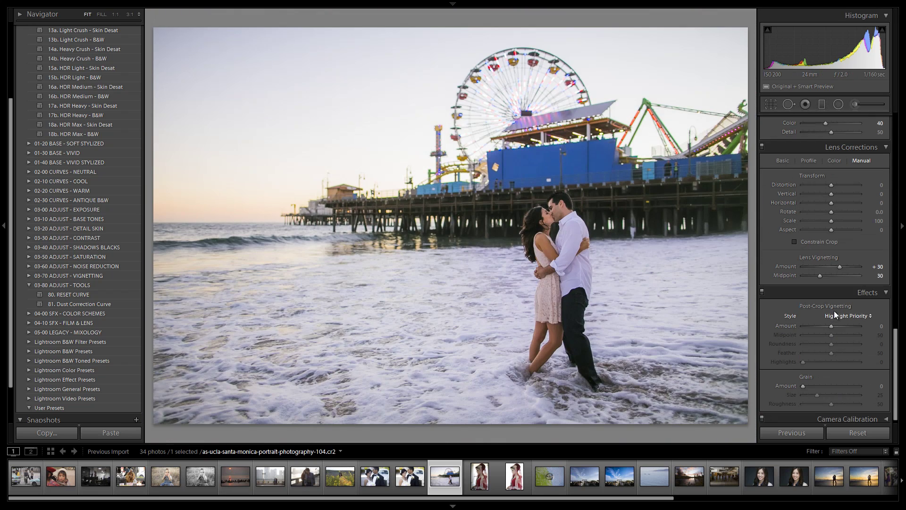
scroll(835, 316, down, 1)
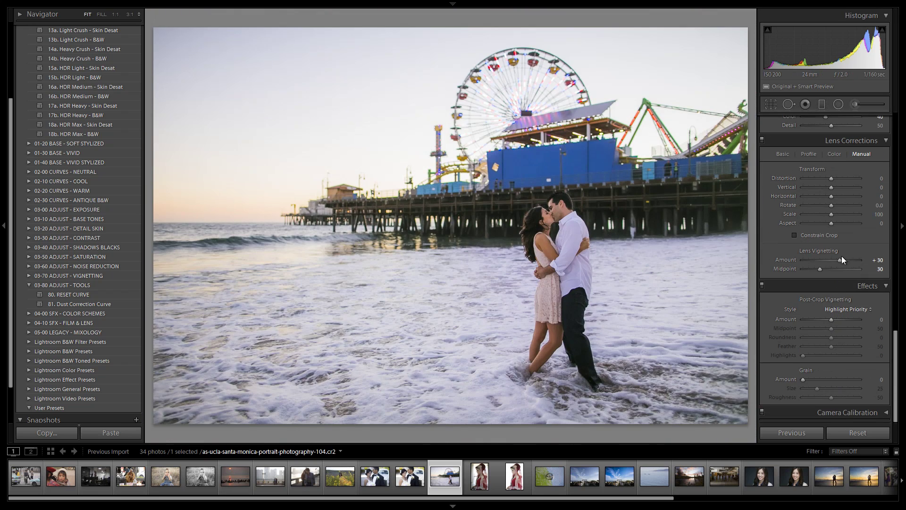
drag(843, 256, 840, 260)
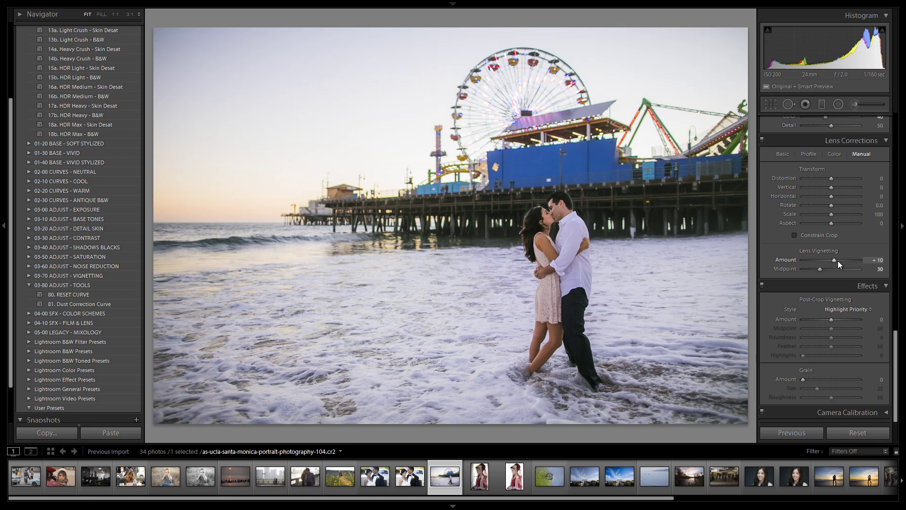
click(839, 261)
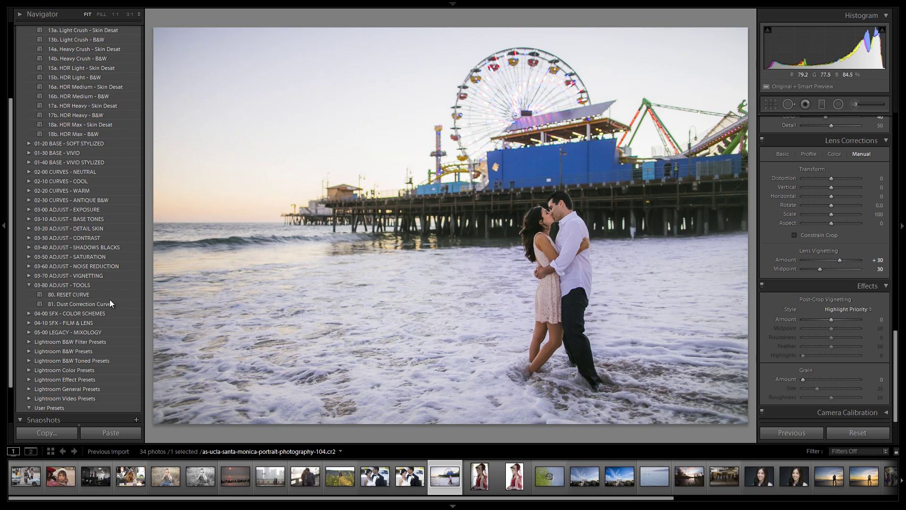
Step: Compare the Neutral, Vignette Light and Medium presets, then apply 71b. Reverse Vignette - Light
click(31, 276)
scroll(65, 290, down, 3)
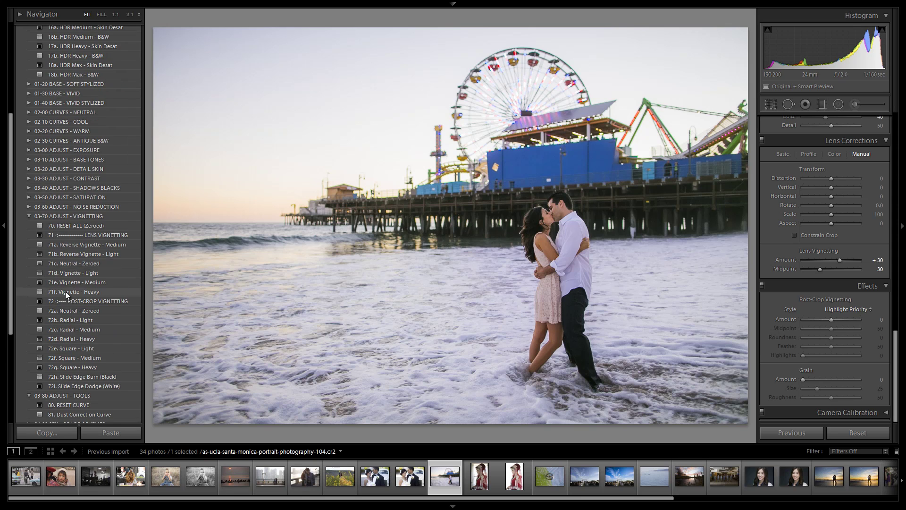
click(105, 264)
click(98, 274)
click(97, 283)
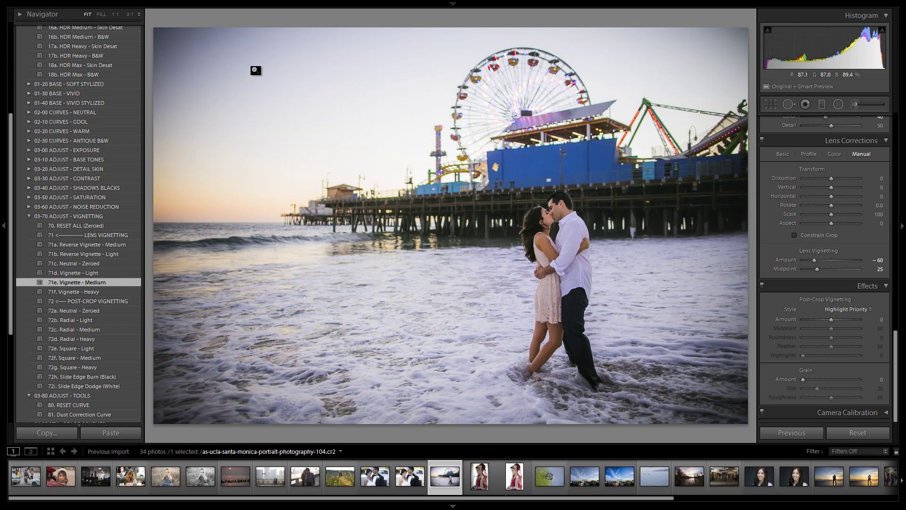
click(114, 263)
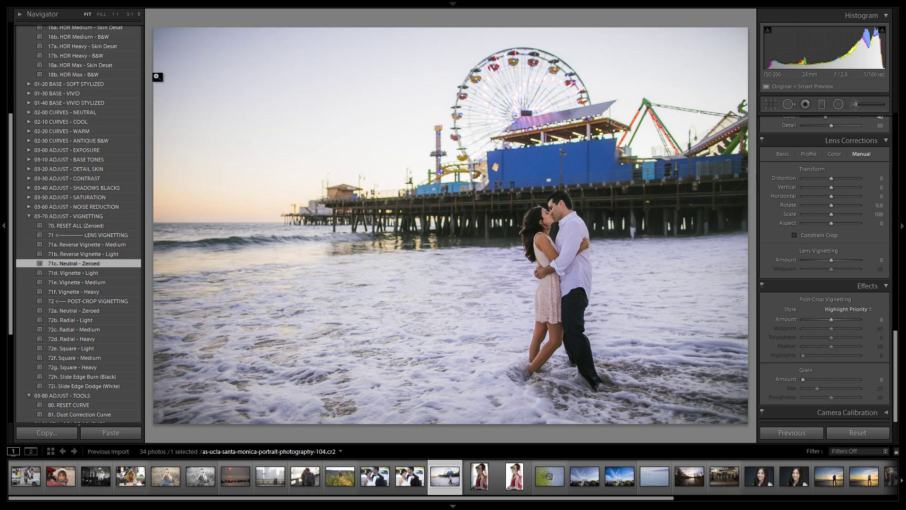
click(90, 254)
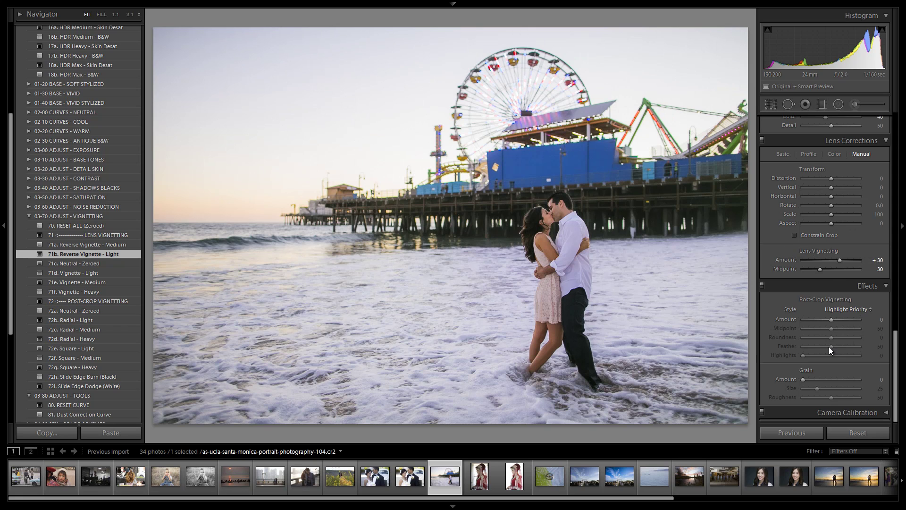
Step: Start an Adjustment Brush and set its effect to 12 Sky | Cloud | Ocean
scroll(828, 347, up, 10)
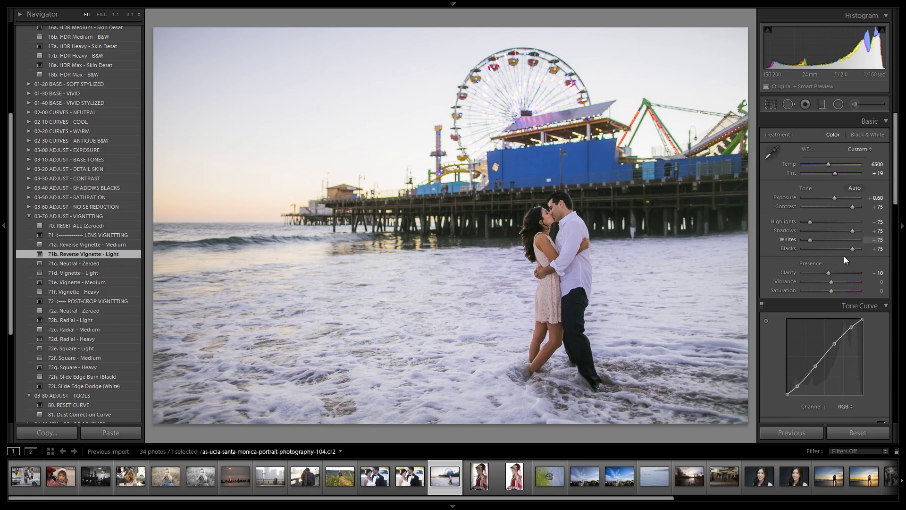
click(854, 102)
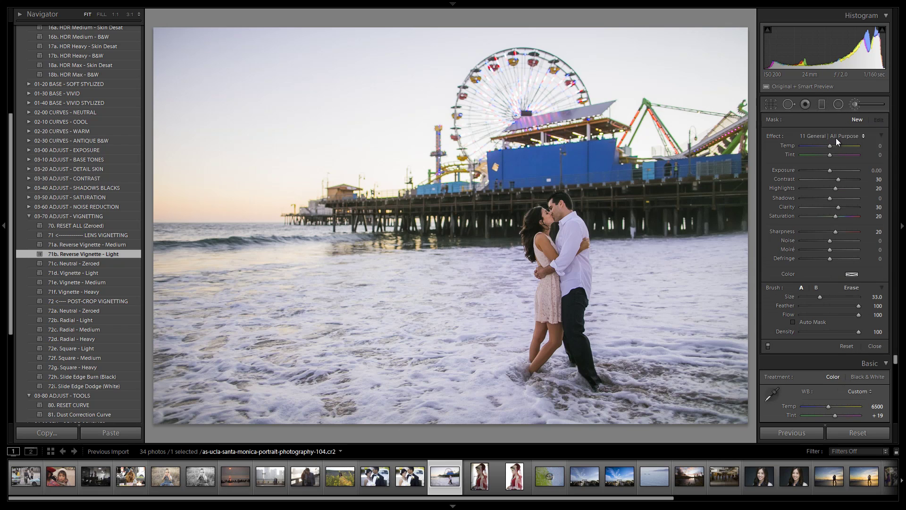
click(838, 136)
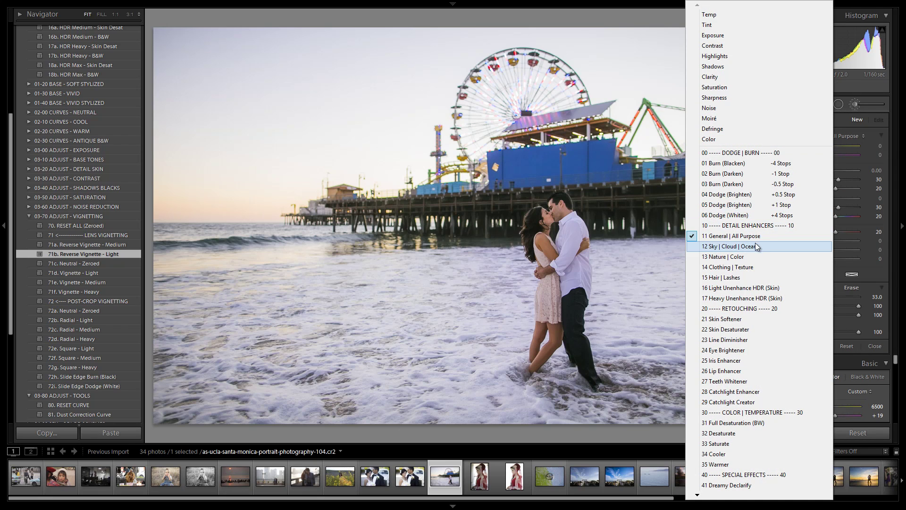
click(767, 236)
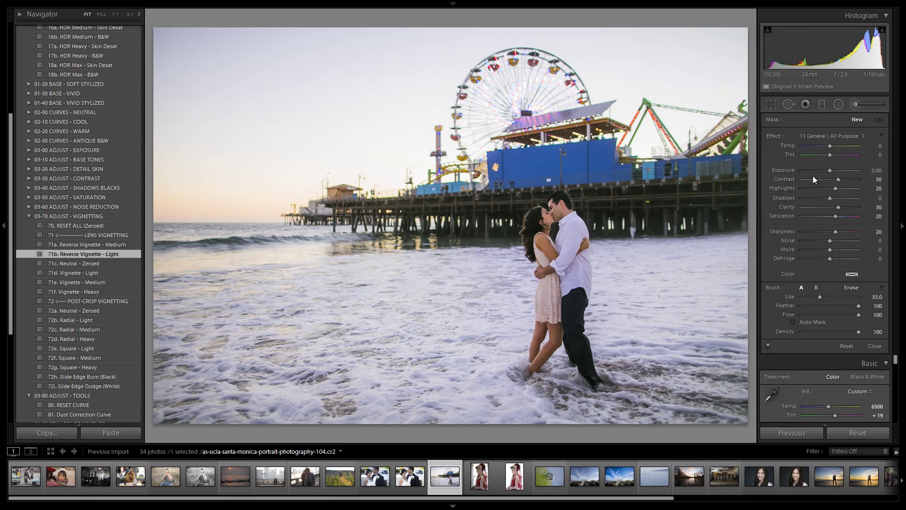
click(838, 136)
click(764, 246)
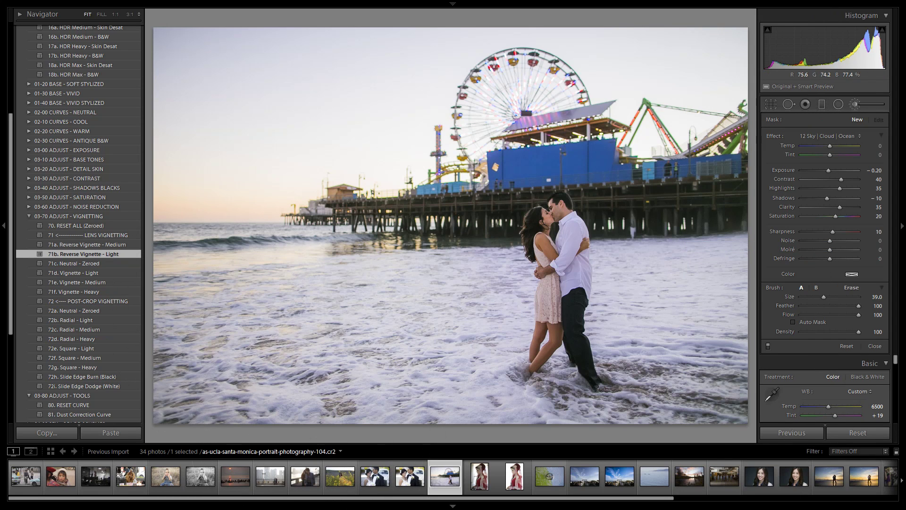
scroll(425, 437, up, 3)
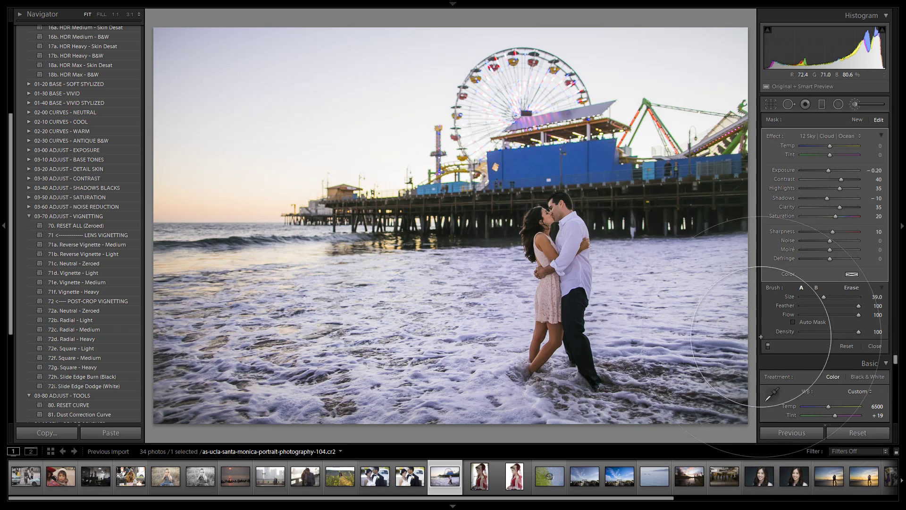
Step: Switch the brush to Erase, resize it, and erase the water effect from the woman's legs
key(alt)
drag(810, 296, 815, 296)
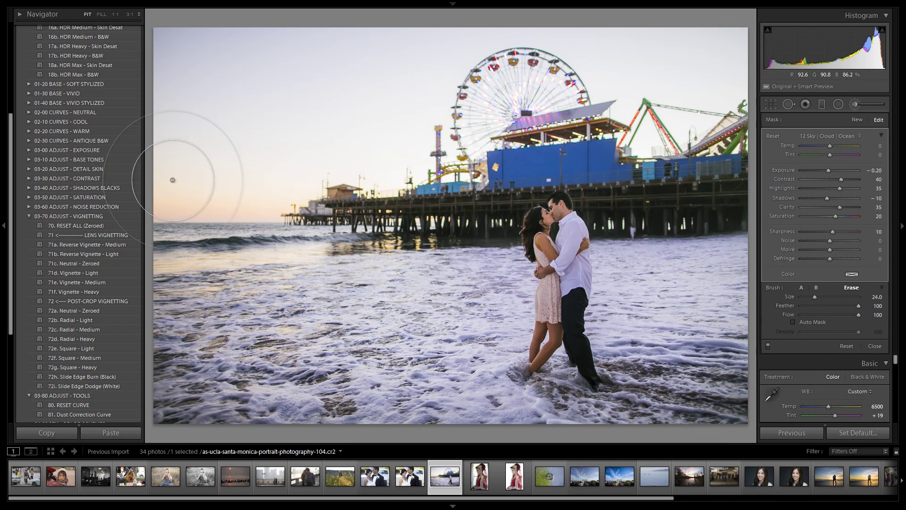
key(bracketright)
key(bracketright)
key(bracketright)
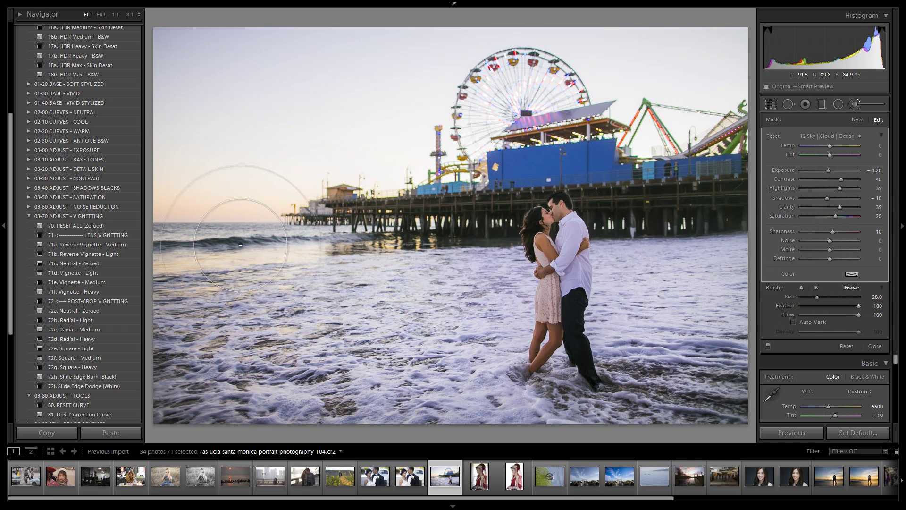
key(bracketright)
key(bracketright)
key(bracketright)
key(bracketright)
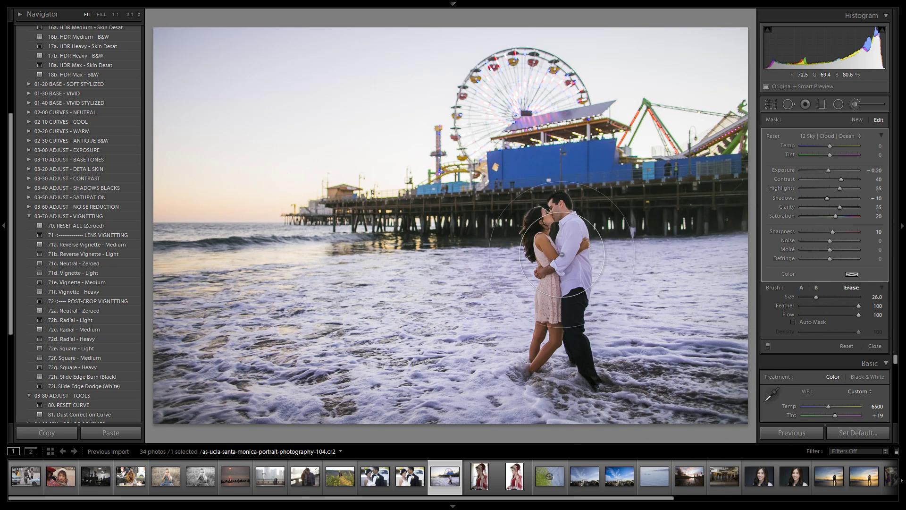
key(bracketleft)
key(bracketleft)
key(bracketleft)
key(bracketleft)
key(bracketleft)
key(bracketleft)
key(bracketleft)
key(bracketleft)
key(bracketleft)
key(bracketleft)
key(bracketleft)
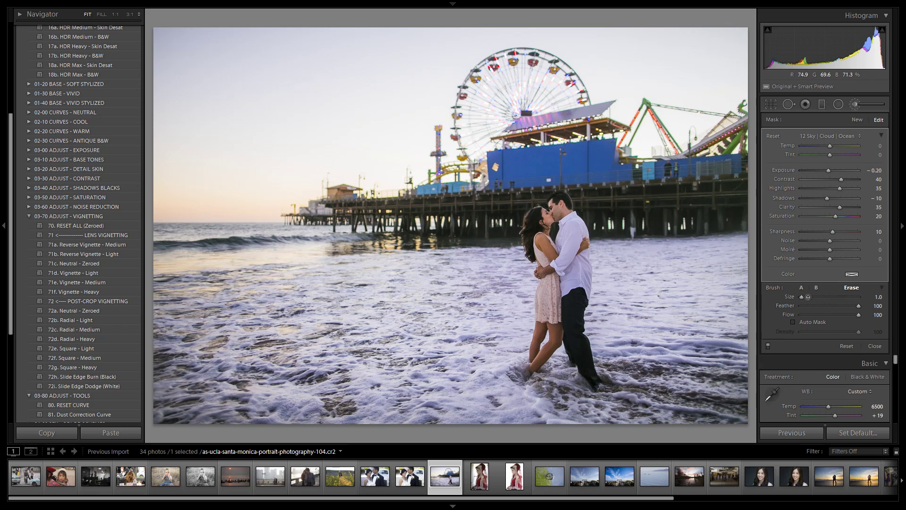
drag(804, 296, 808, 297)
key(bracketleft)
key(bracketleft)
mouse_move(556, 279)
mouse_down()
mouse_move(538, 362)
mouse_move(568, 331)
mouse_move(581, 362)
mouse_move(570, 329)
mouse_move(572, 237)
mouse_move(561, 213)
mouse_move(561, 243)
mouse_move(548, 228)
mouse_move(597, 250)
mouse_up()
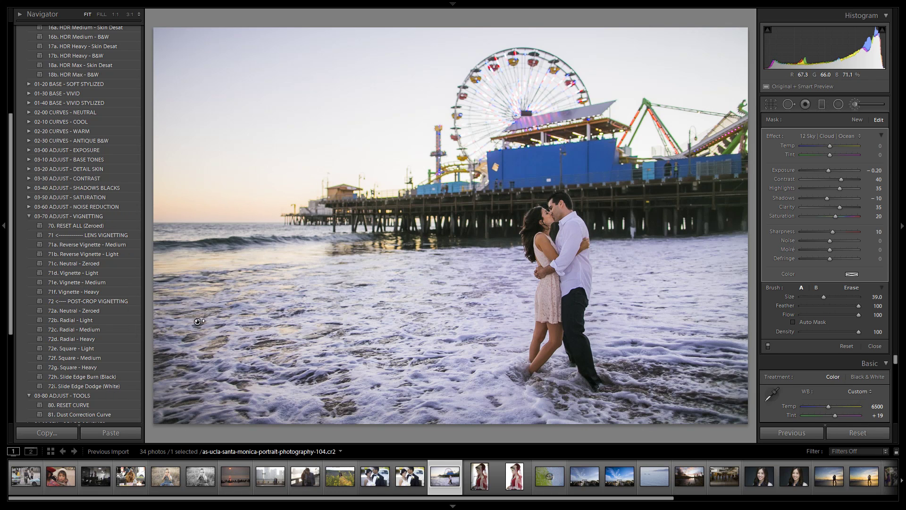
Step: Check the mask overlay, undo the last change, then set brush highlights 25, shadows −8, clarity 23
key(o)
key(o)
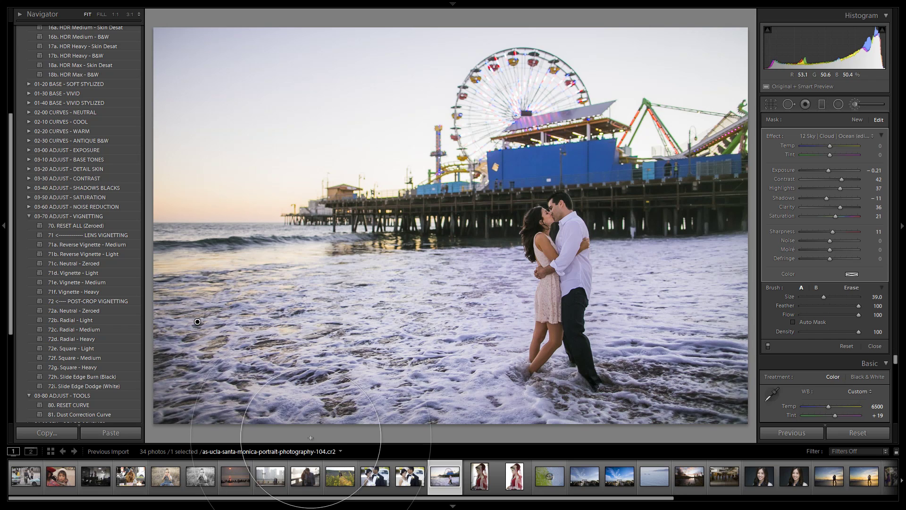
key(ctrl+z)
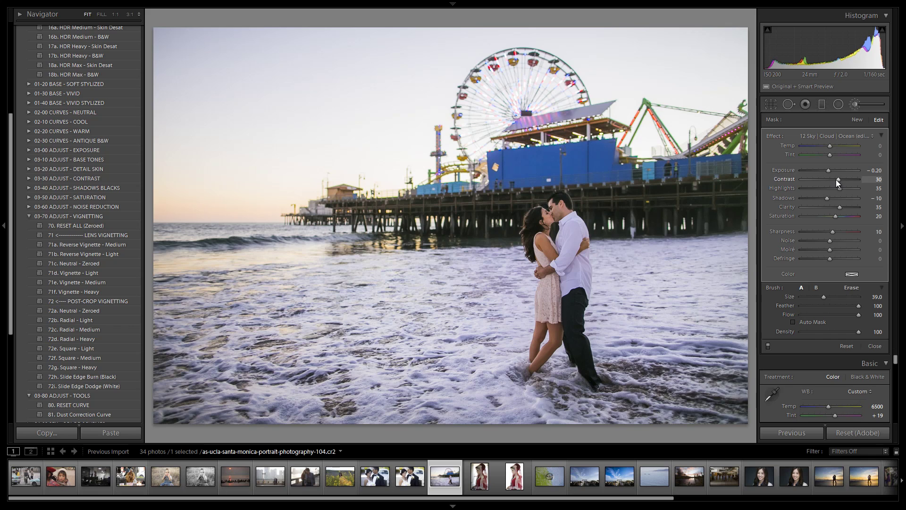
key(shift+Down)
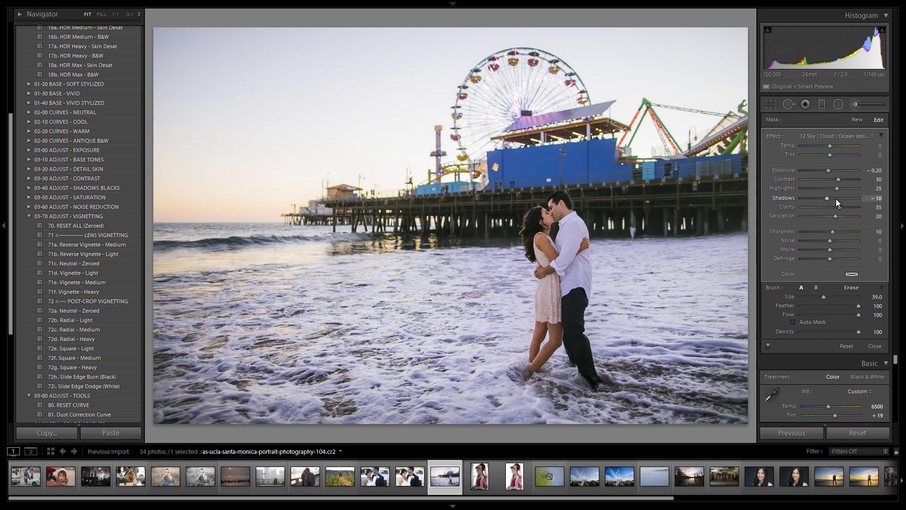
key(Up)
key(Up)
key(shift+Down)
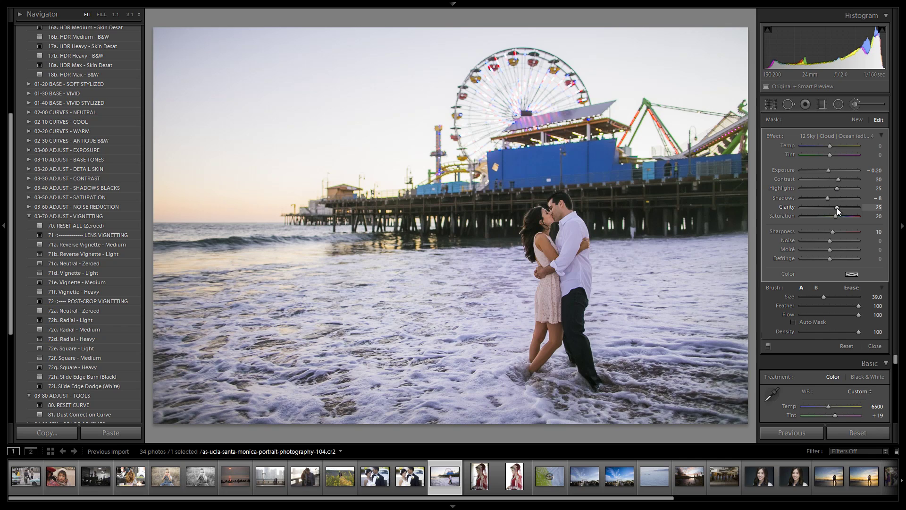
key(Down)
key(Down)
Step: Start a second brush with the 16 Light Unenhance HDR (Skin) effect (contrast −30, clarity −30, saturation −10)
click(857, 105)
click(852, 105)
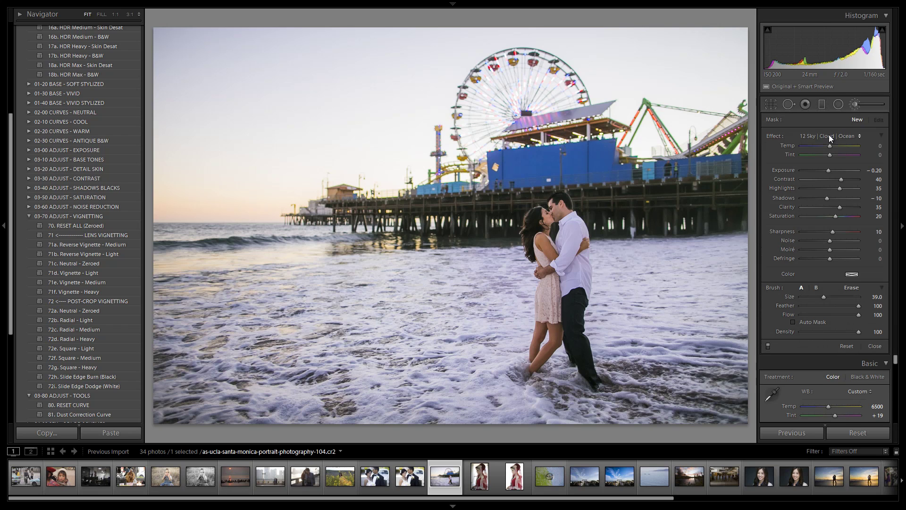
click(829, 137)
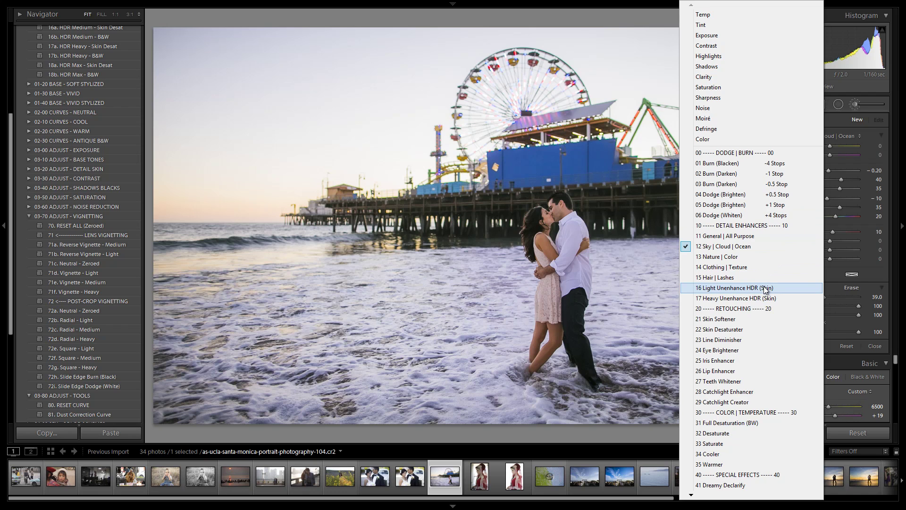
click(766, 288)
click(850, 136)
Step: Zoom to 1:1 on the couple and set the brush size to 7
click(735, 289)
key(z)
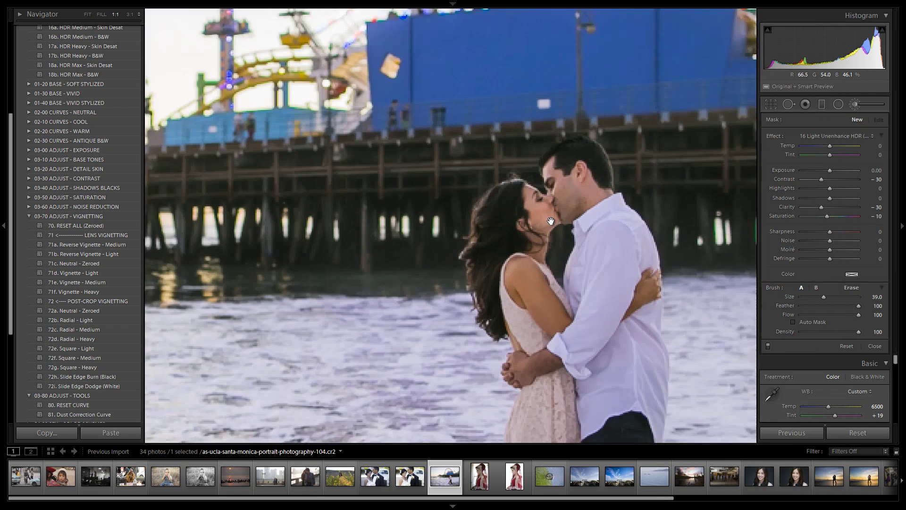
click(806, 297)
drag(584, 203, 492, 203)
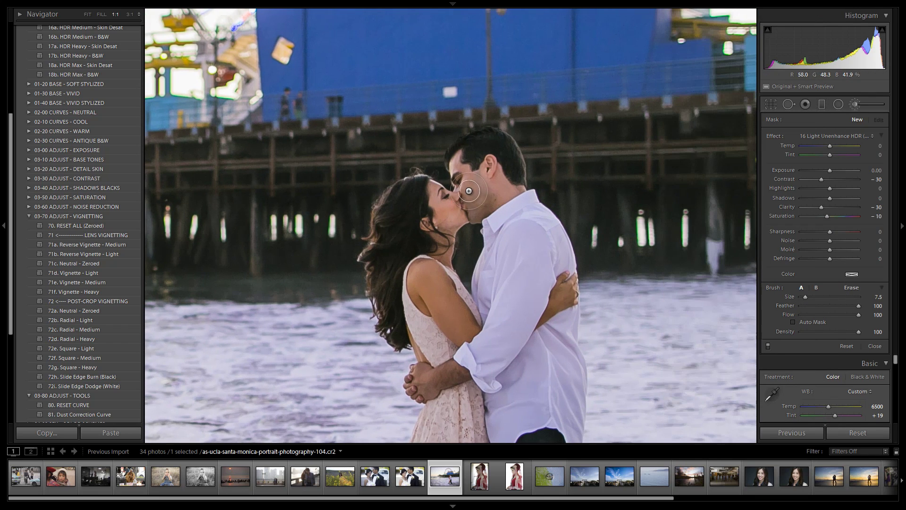
scroll(467, 189, down, 3)
scroll(468, 190, up, 2)
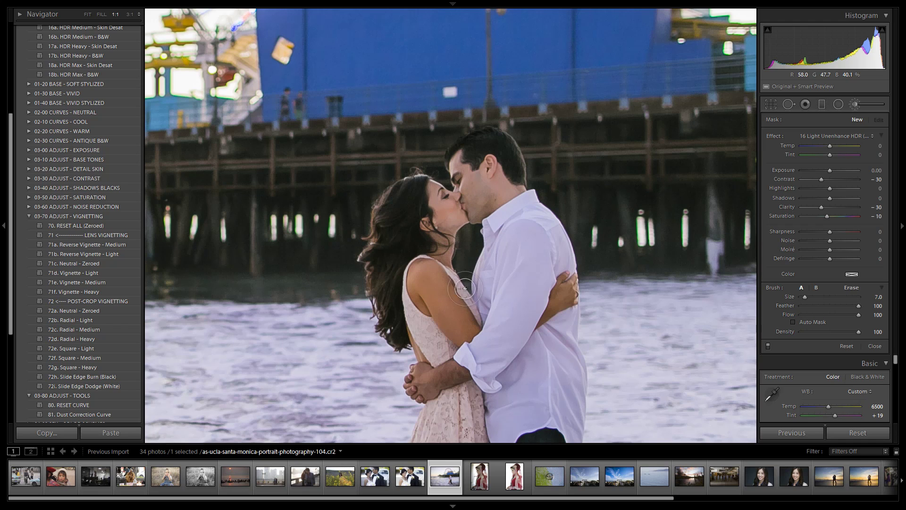
Step: Paint the skin effect over the woman's front and back legs, then fit the photo in view
drag(465, 289, 436, 204)
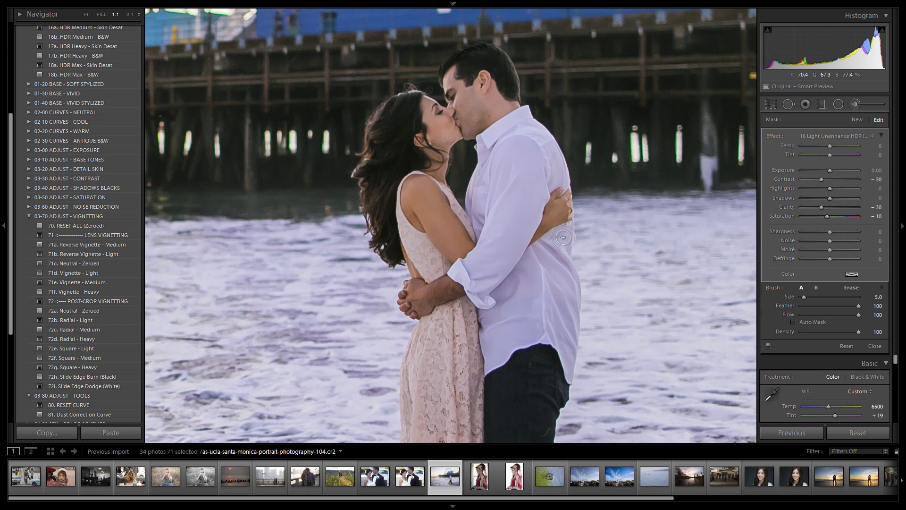
key(alt)
scroll(568, 234, up, 4)
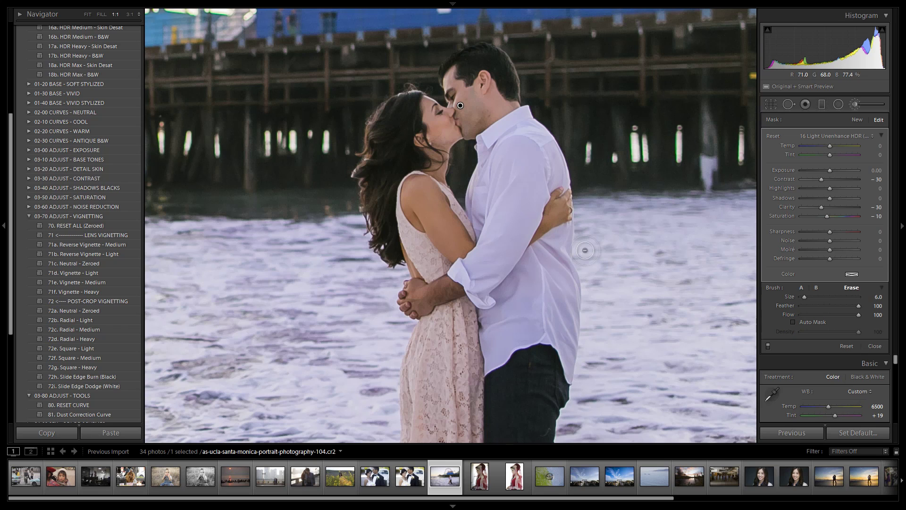
key(alt)
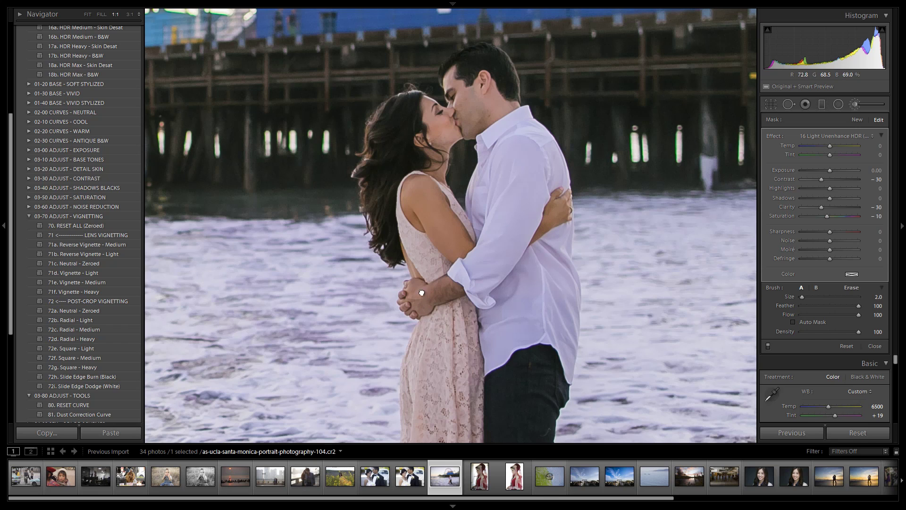
scroll(445, 330, down, 5)
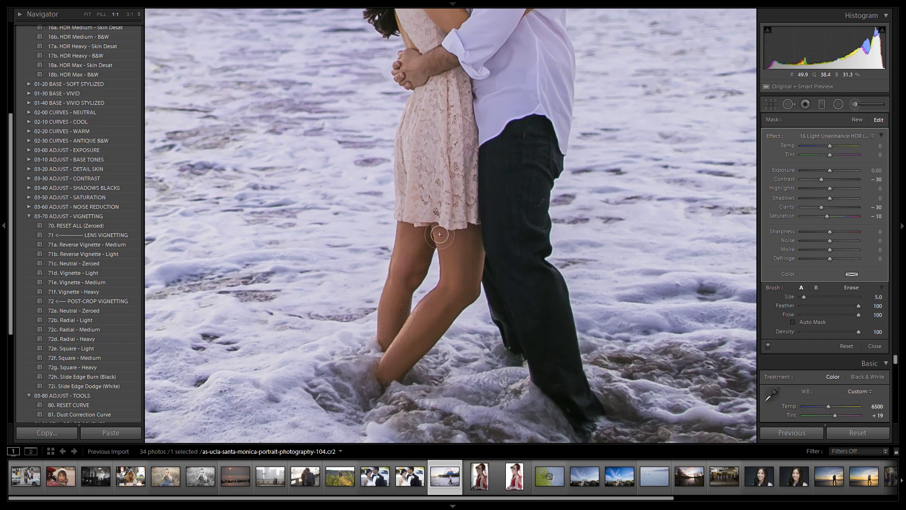
scroll(465, 283, up, 2)
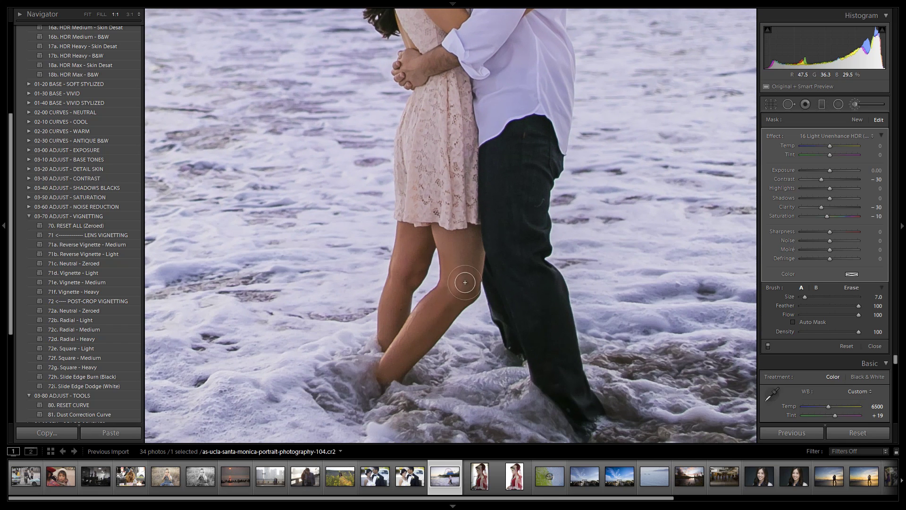
mouse_move(465, 283)
mouse_down()
mouse_move(445, 246)
mouse_move(449, 278)
mouse_move(418, 322)
mouse_move(469, 281)
mouse_move(429, 305)
mouse_move(463, 237)
mouse_up()
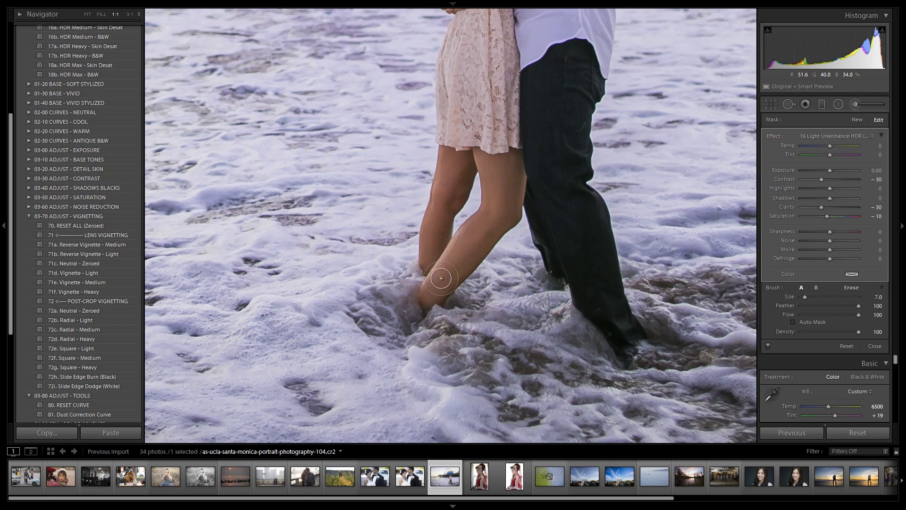
mouse_move(465, 257)
mouse_down()
mouse_move(435, 269)
mouse_move(431, 239)
mouse_move(433, 257)
mouse_move(444, 202)
mouse_move(474, 158)
mouse_move(441, 190)
mouse_move(431, 249)
mouse_up()
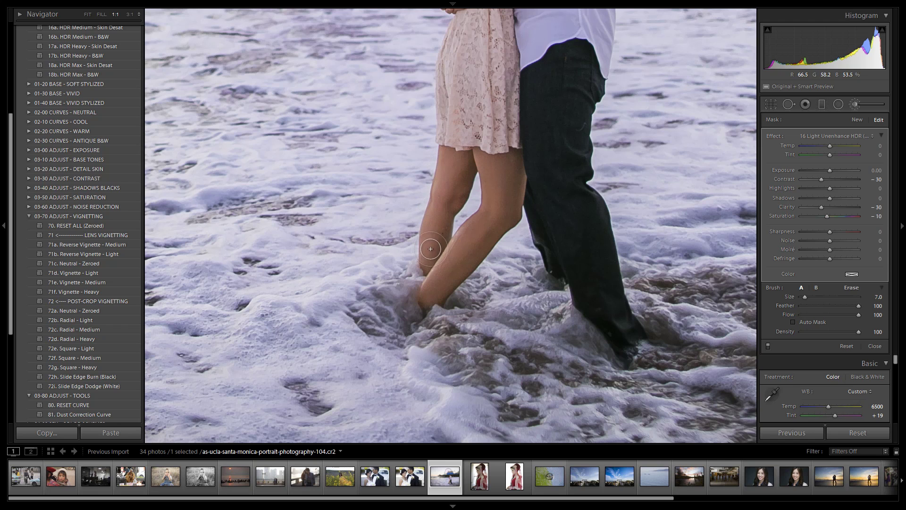
click(456, 240)
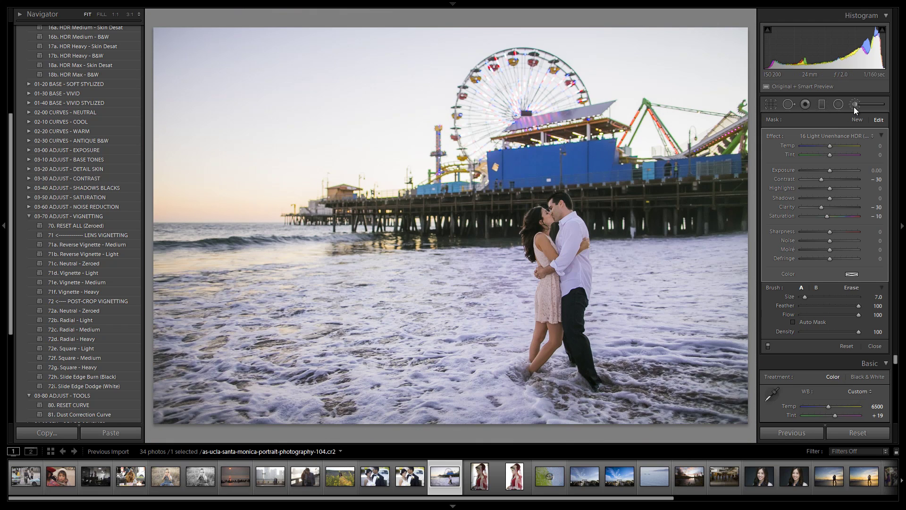
Step: Select the existing skin brush pin and ease Contrast to −20 and Clarity to about −20
click(855, 106)
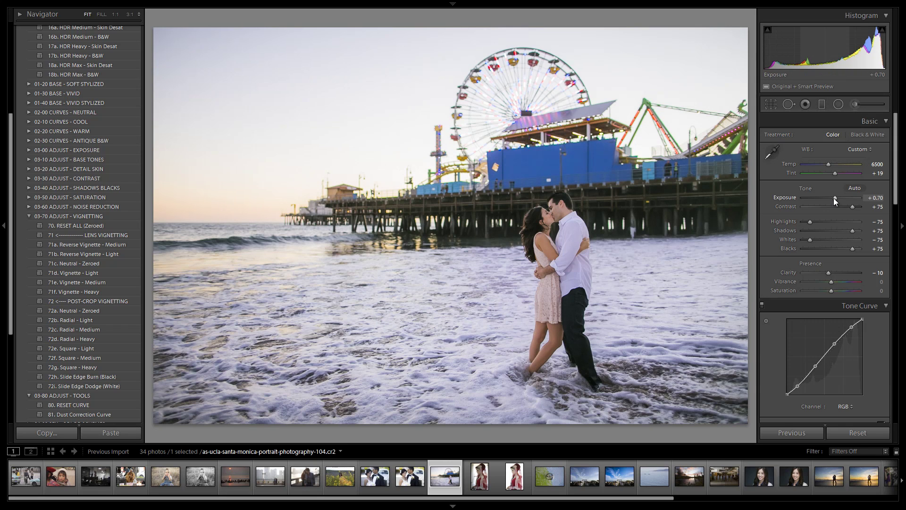
click(855, 104)
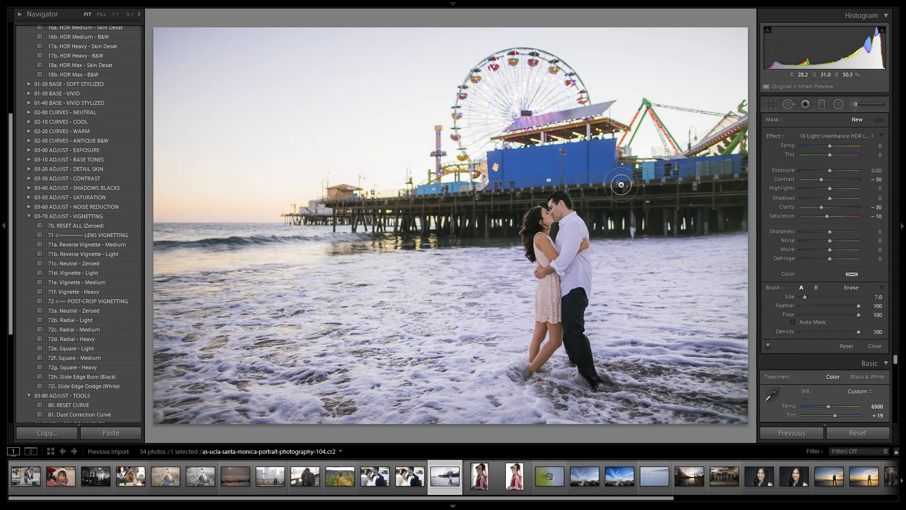
click(555, 212)
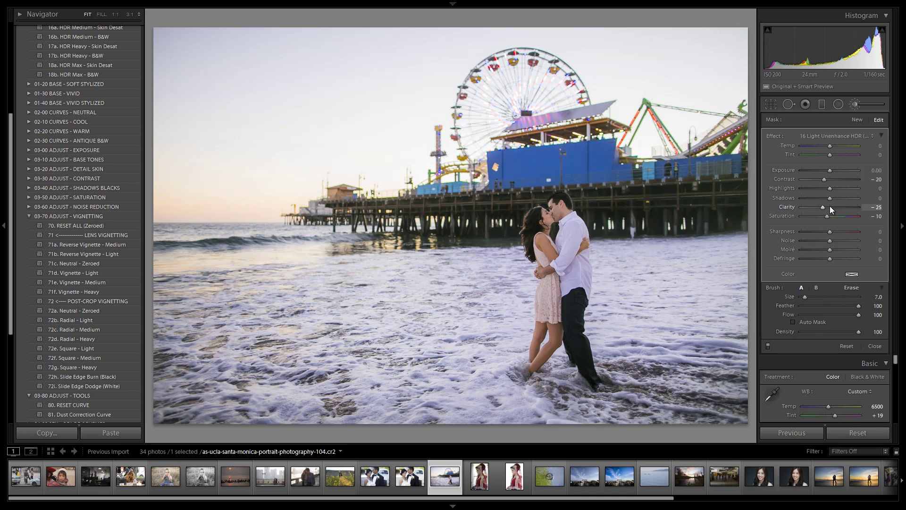
key(Up)
key(Up)
click(856, 104)
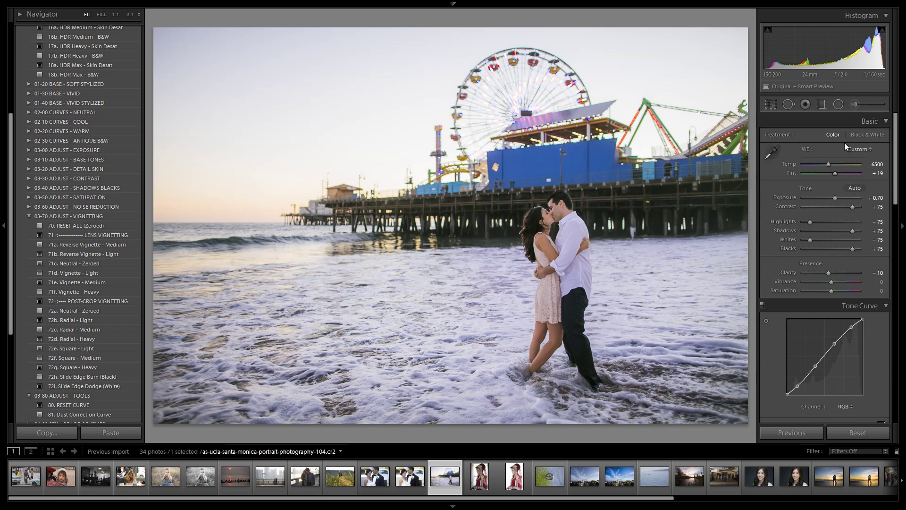
Step: Set the adjustment brush size to 52.5, then return to the Radial Filter
click(840, 105)
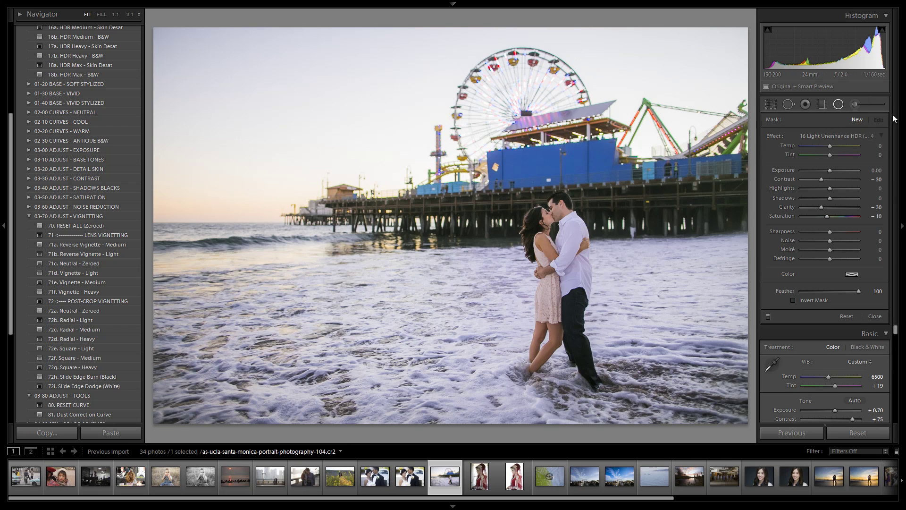
click(855, 107)
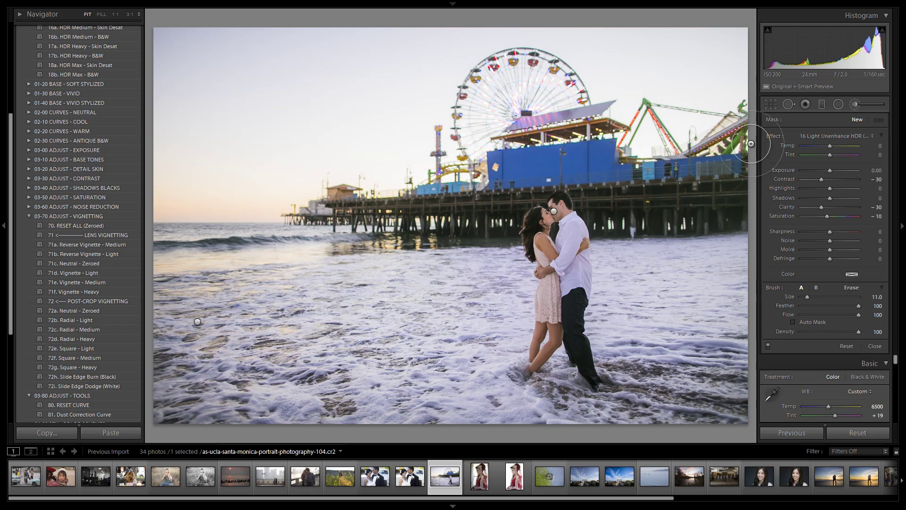
click(832, 298)
click(839, 104)
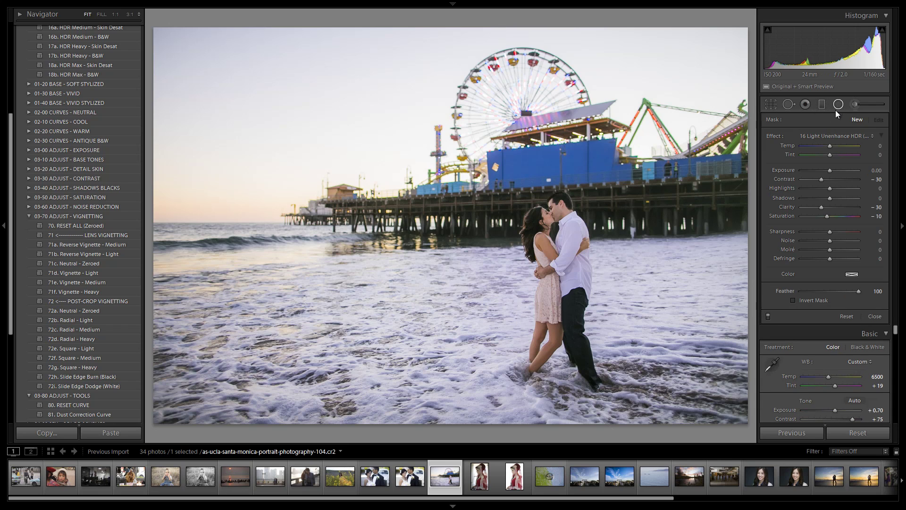
Step: Draw a 03 Burn (Darken) radial ellipse around the couple with exposure −0.30 and feather 60
click(823, 136)
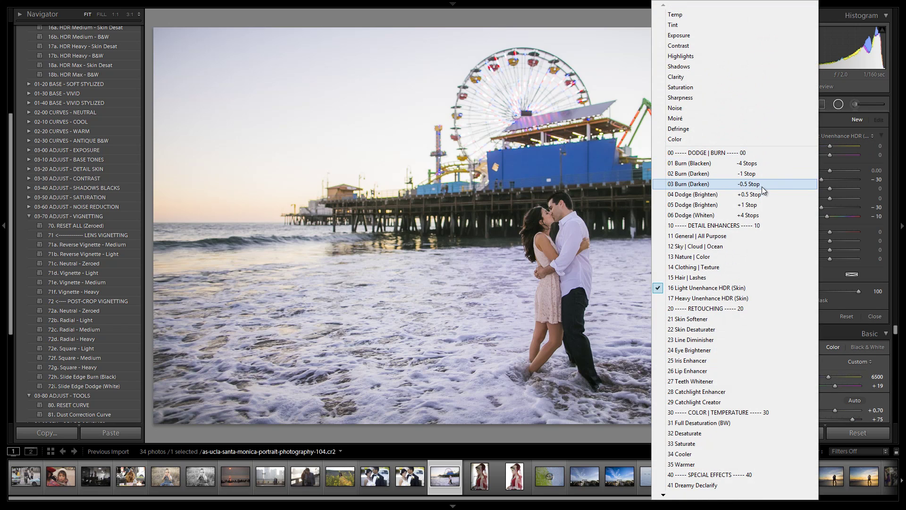
click(762, 184)
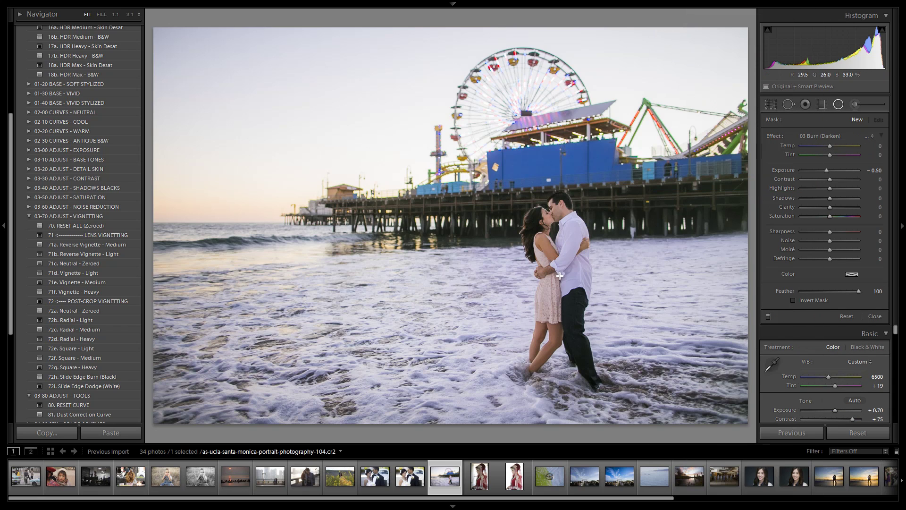
drag(558, 275, 780, 507)
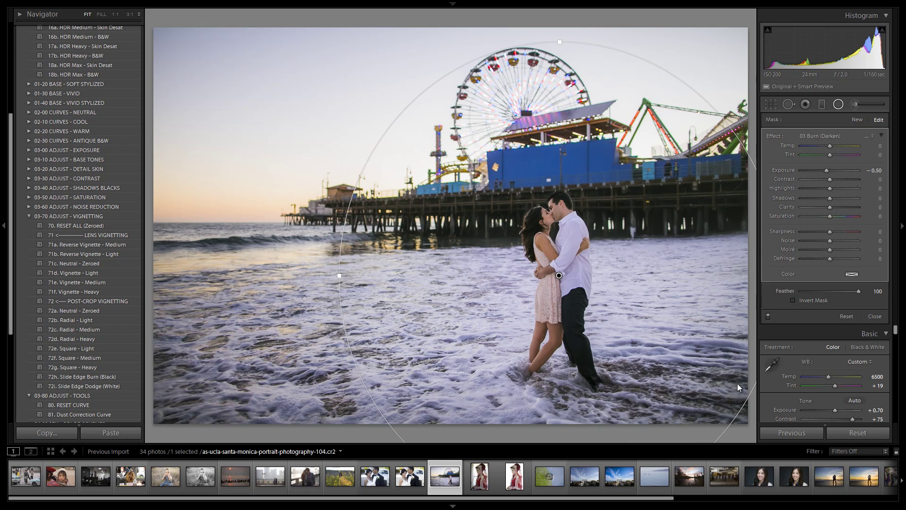
scroll(844, 295, down, 4)
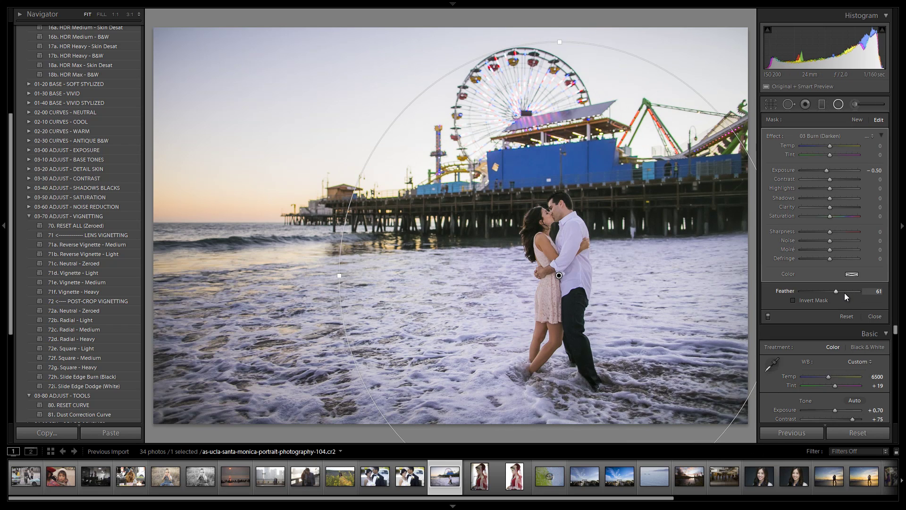
scroll(845, 294, down, 1)
scroll(826, 170, up, 2)
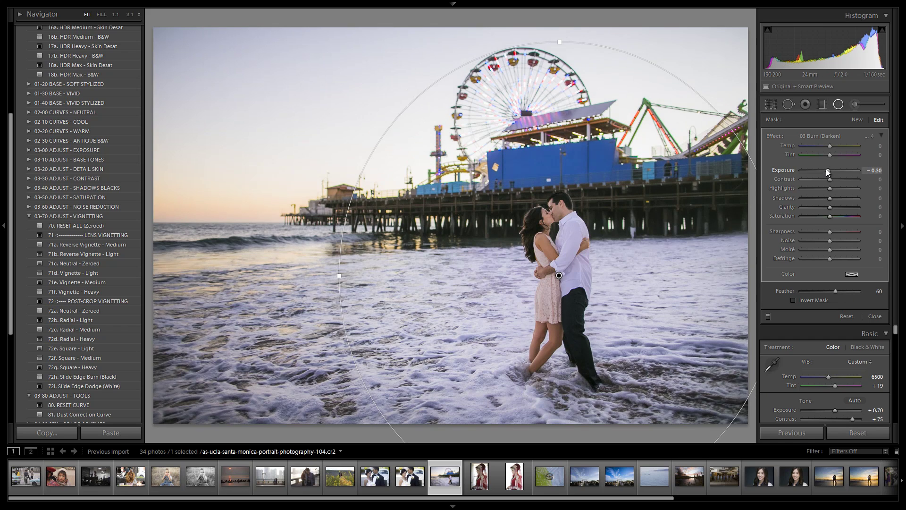
click(839, 102)
scroll(843, 197, up, 1)
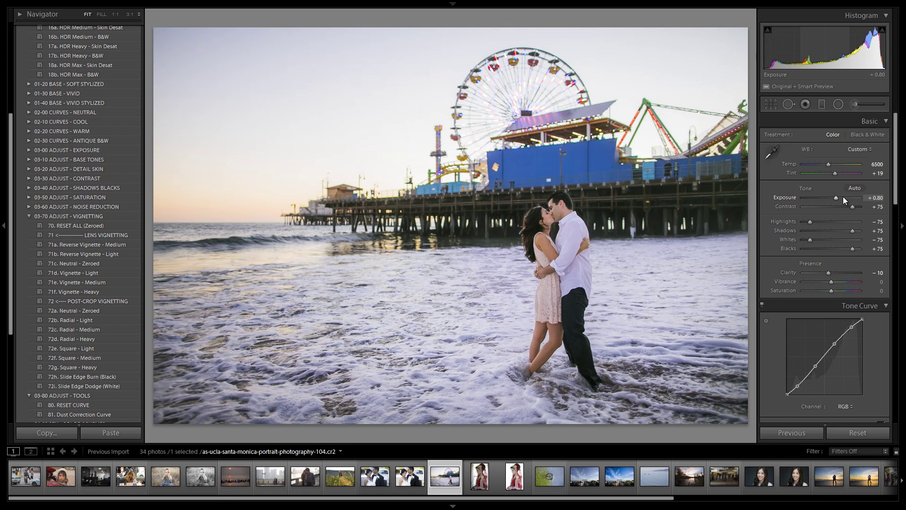
Step: Raise the white balance Temp to 6700 in the Basic panel, keeping tint at +19
scroll(842, 162, up, 2)
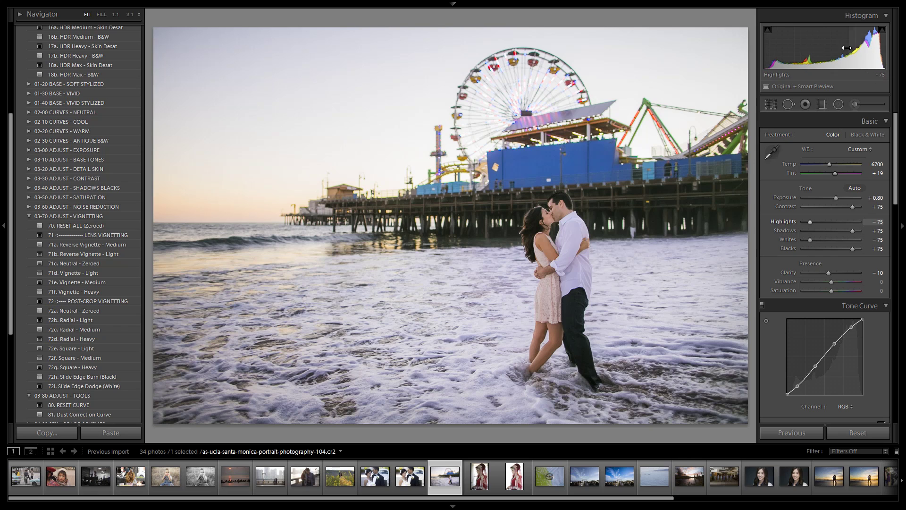
Step: Compare Before/After views, then set Exposure to +0.70 and Temp back to 6500
key(backslash)
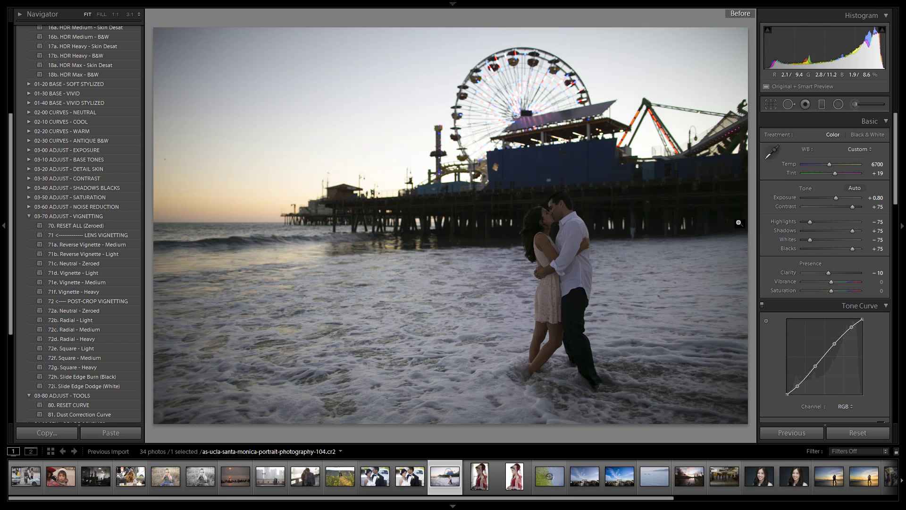
key(backslash)
key(backslash)
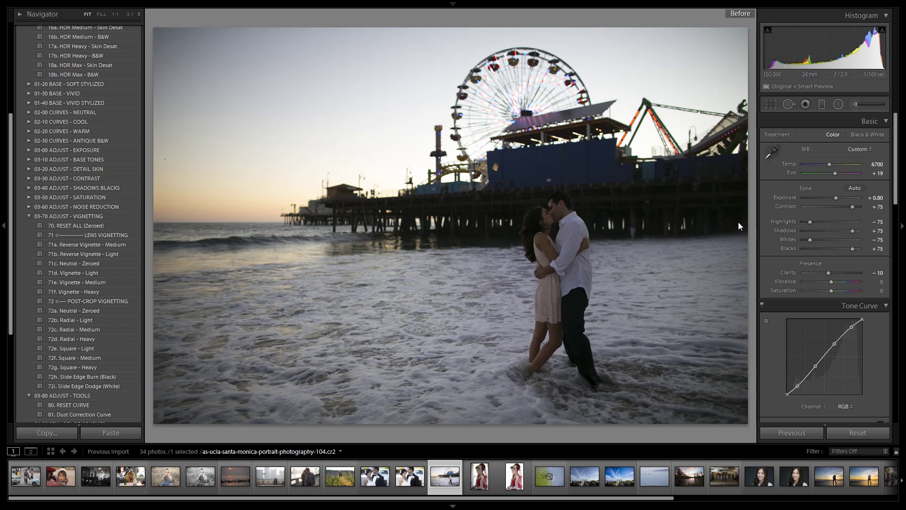
key(backslash)
key(backslash)
key(backslash)
key(backslash)
key(backslash)
drag(836, 198, 833, 197)
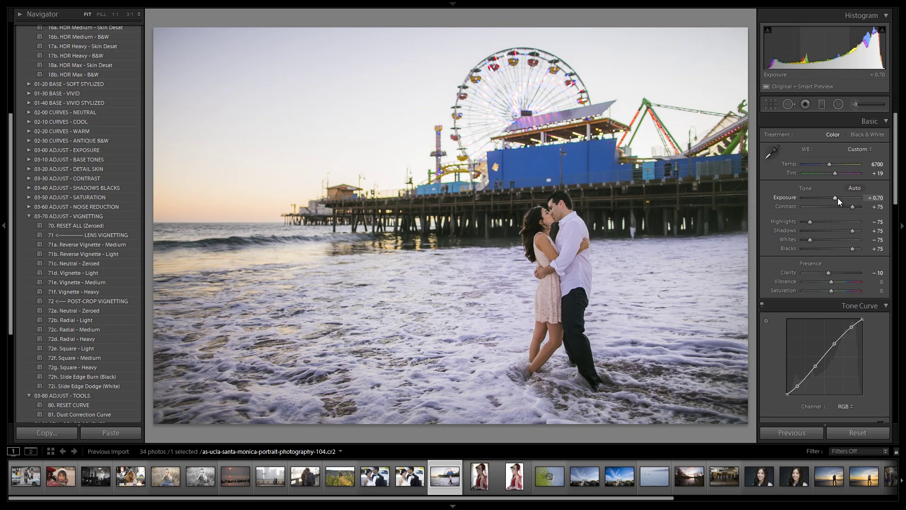
drag(840, 163, 838, 164)
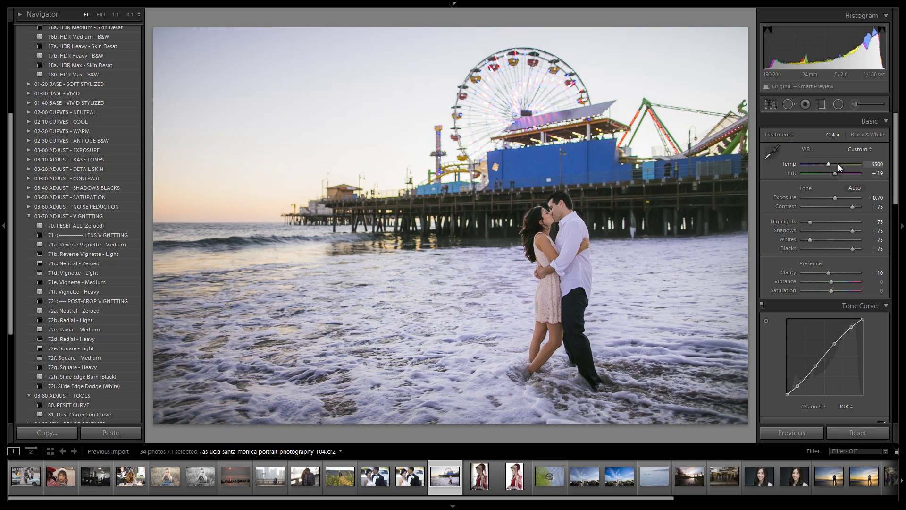
key(backslash)
key(backslash)
key(backslash)
key(backslash)
key(backslash)
key(backslash)
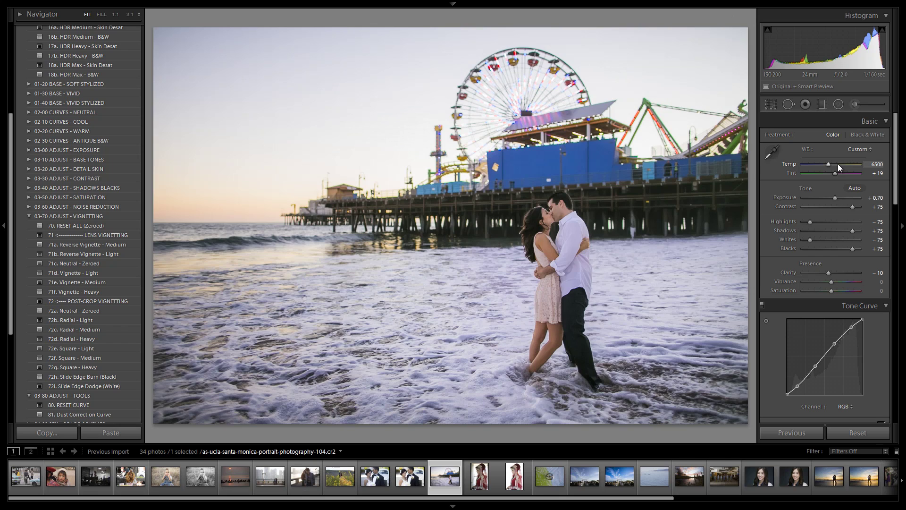